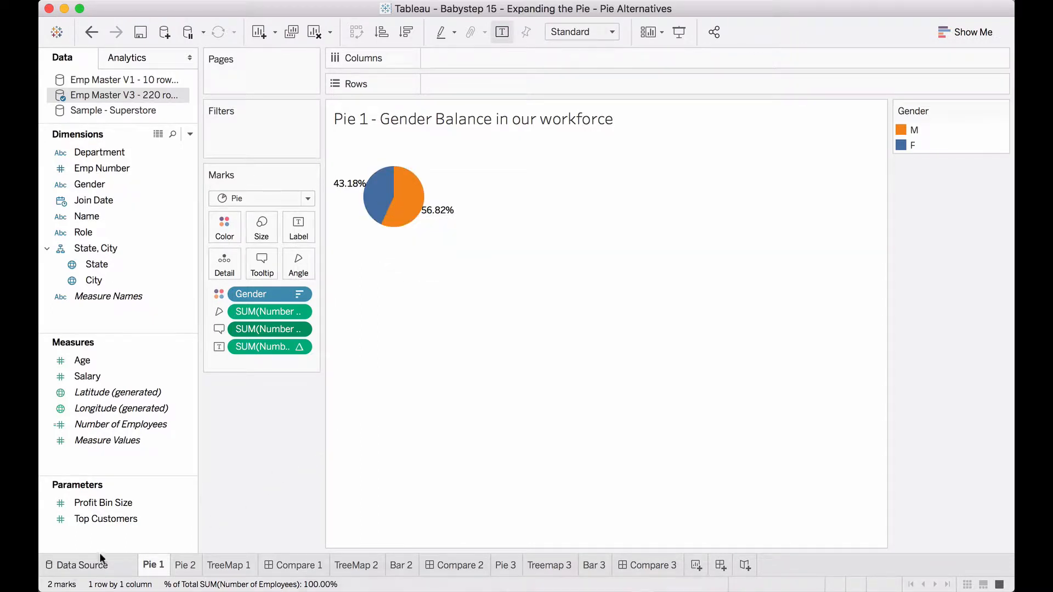
# - Sort the regions in the Pie 2 sheet in descending order of sales and return to the Pie 1 sheet
pyautogui.click(183, 565)
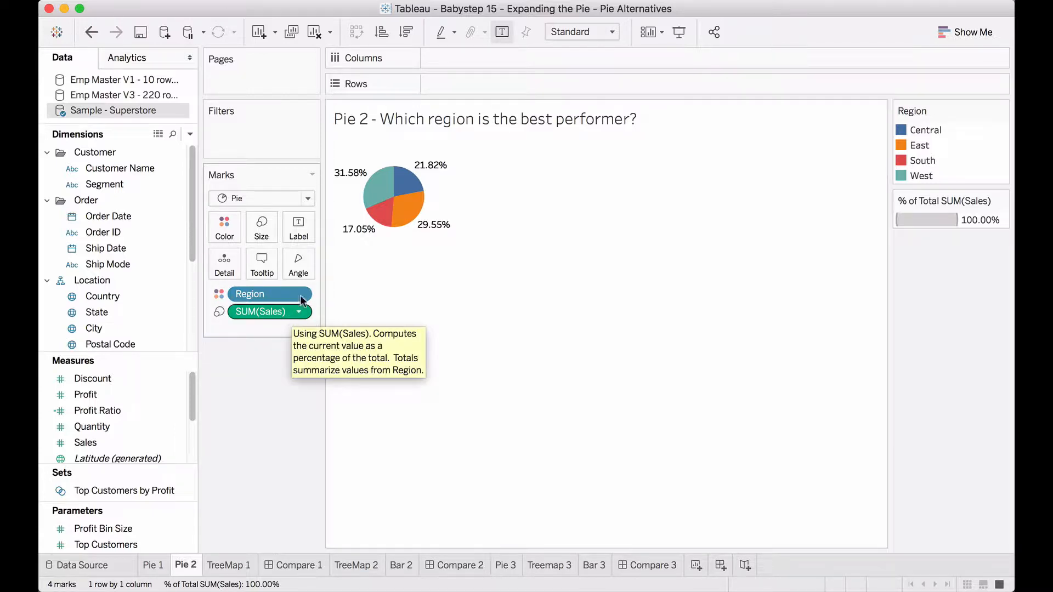
pyautogui.click(406, 33)
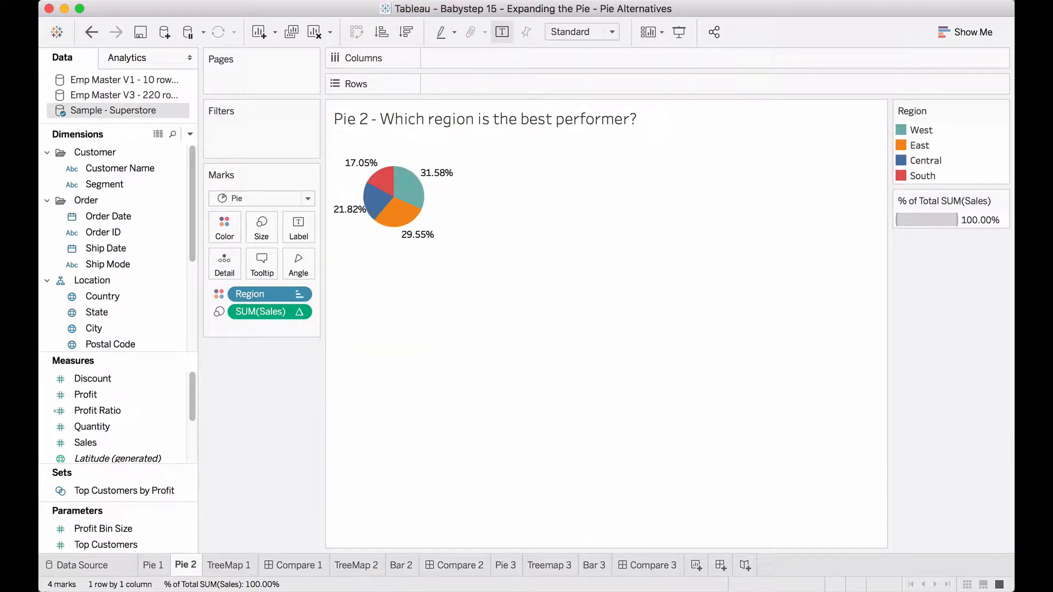
pyautogui.click(156, 565)
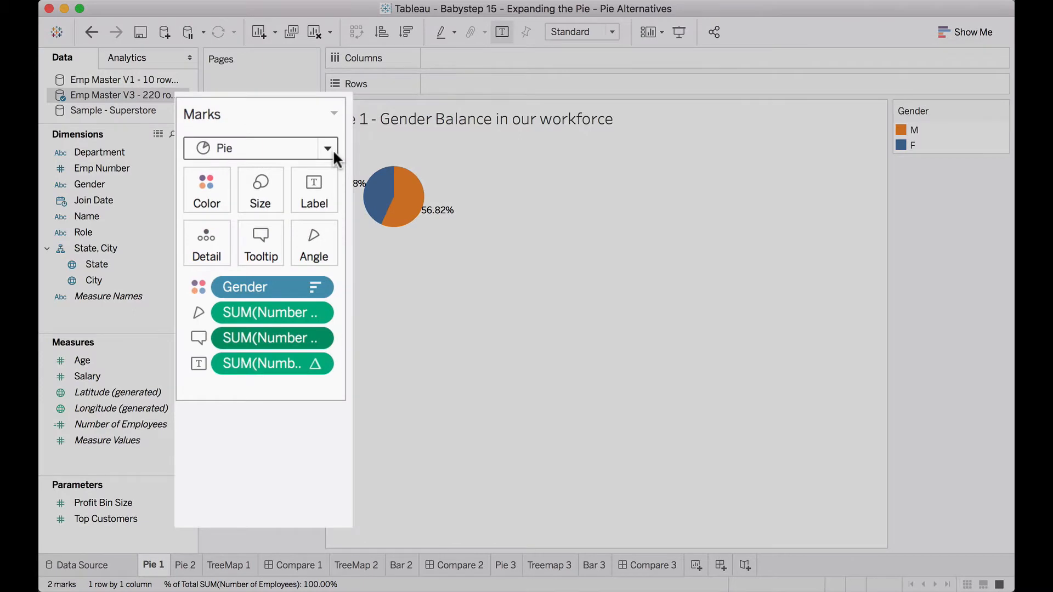
# - Examine the mark types available for the gender pie and the roles its Number of Employees fields can take
pyautogui.click(333, 149)
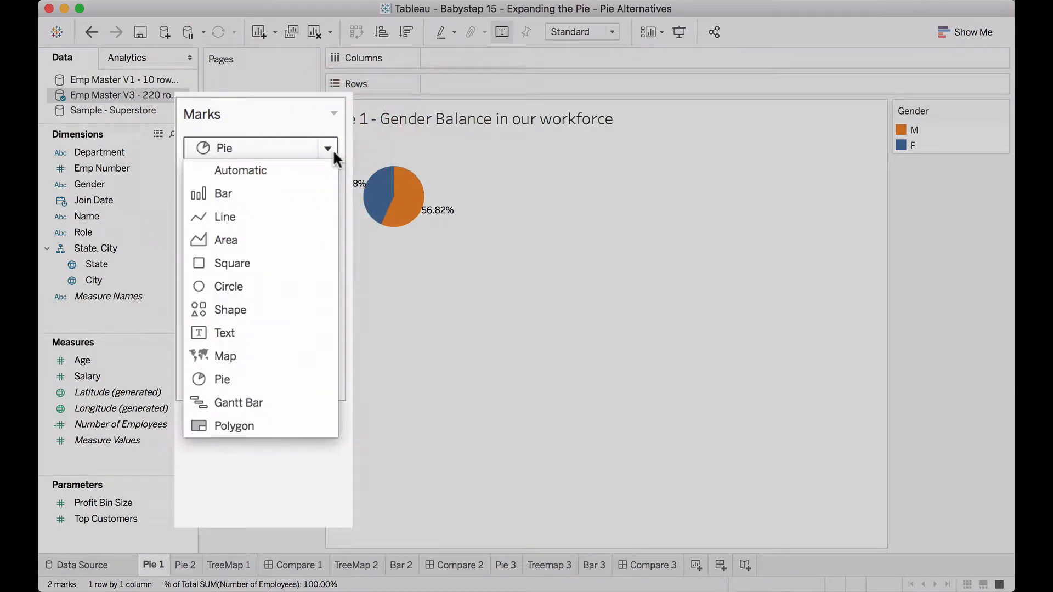
pyautogui.click(333, 149)
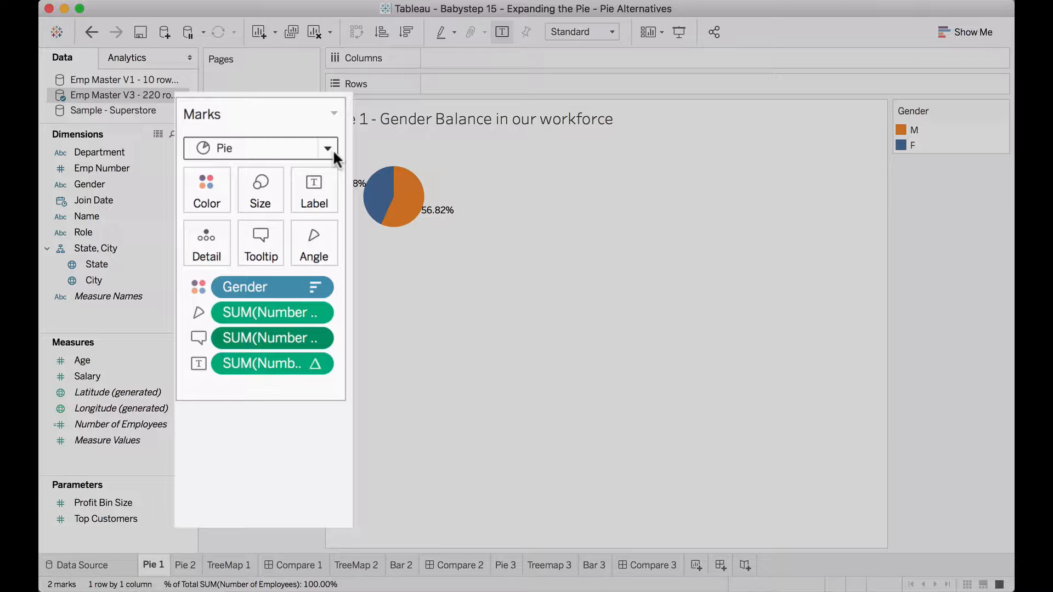
pyautogui.click(332, 150)
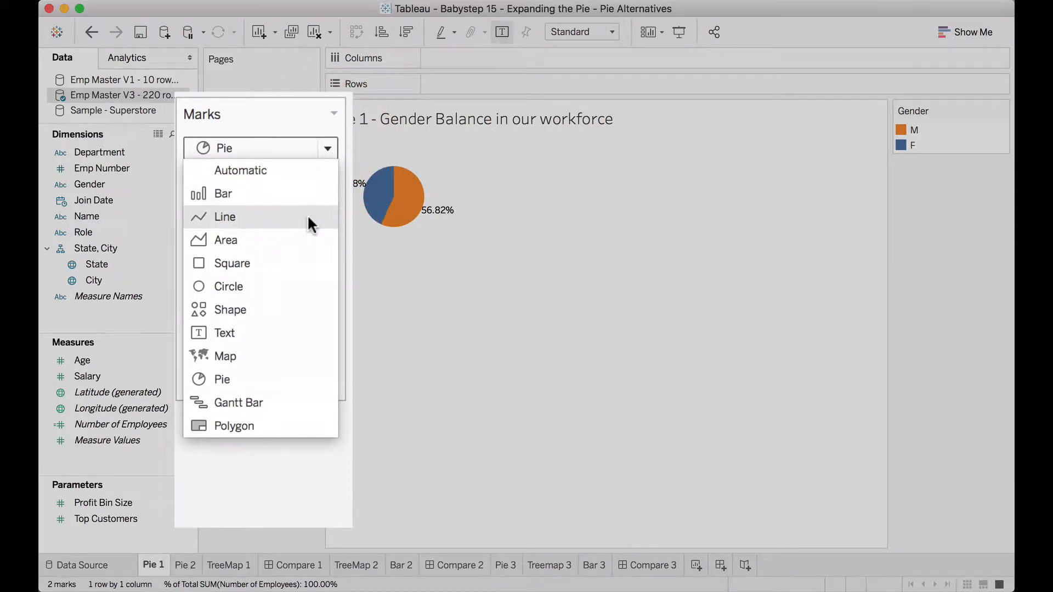
pyautogui.click(320, 148)
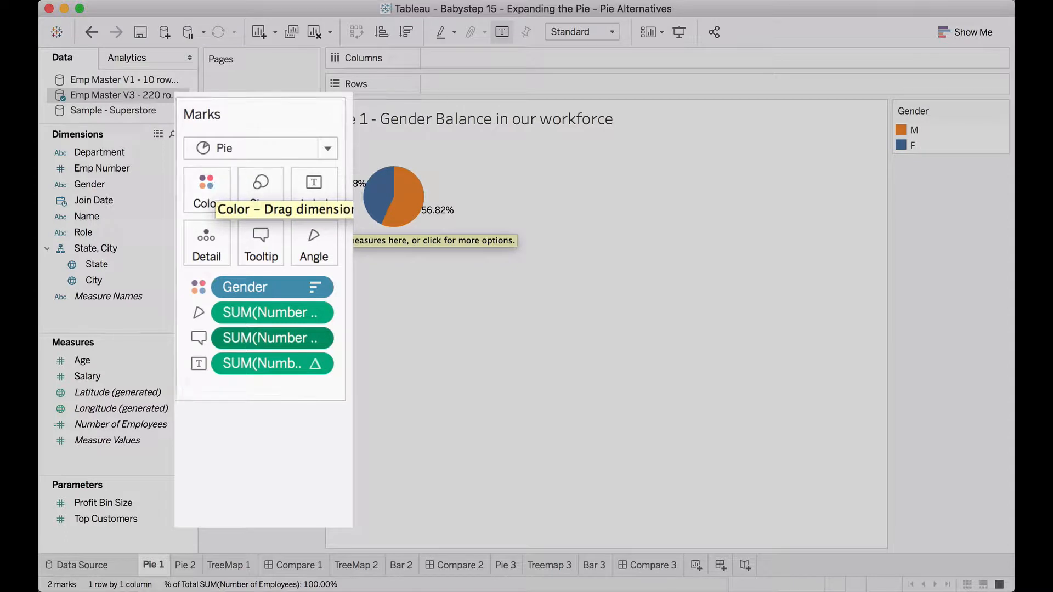
pyautogui.moveTo(414, 214)
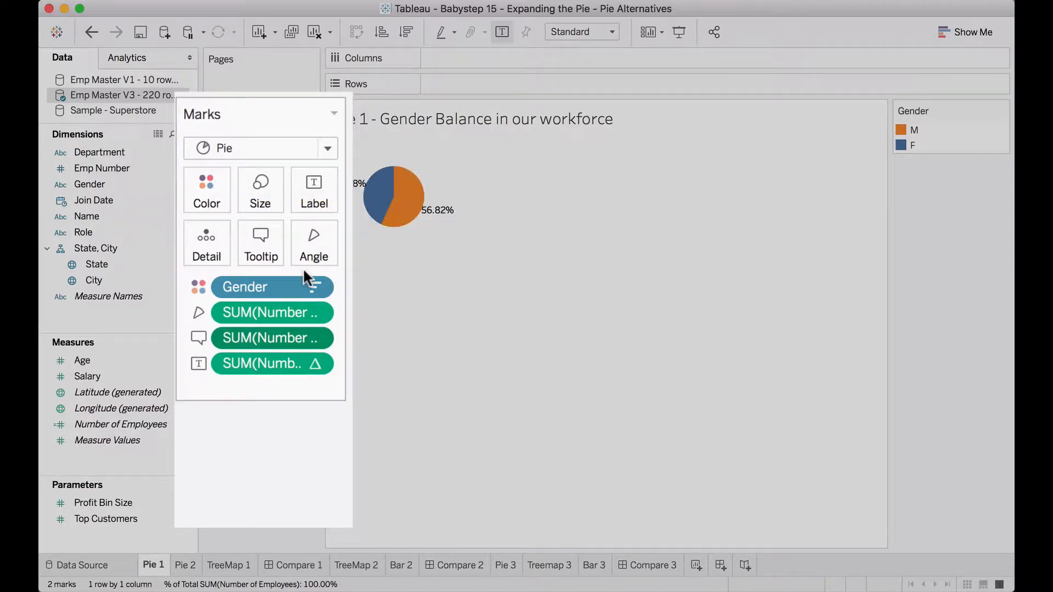
pyautogui.click(198, 311)
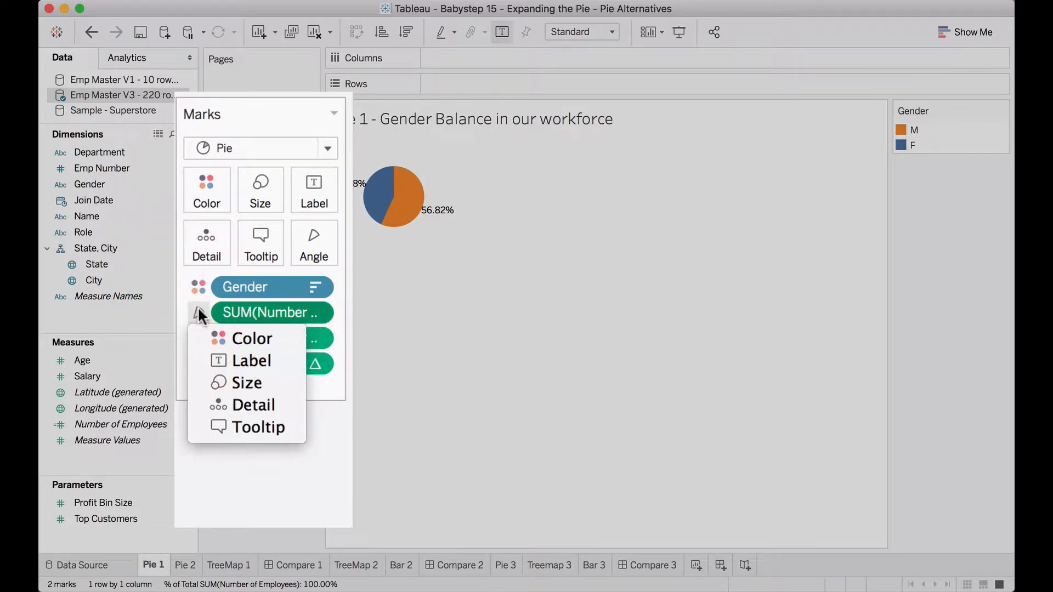
pyautogui.click(330, 454)
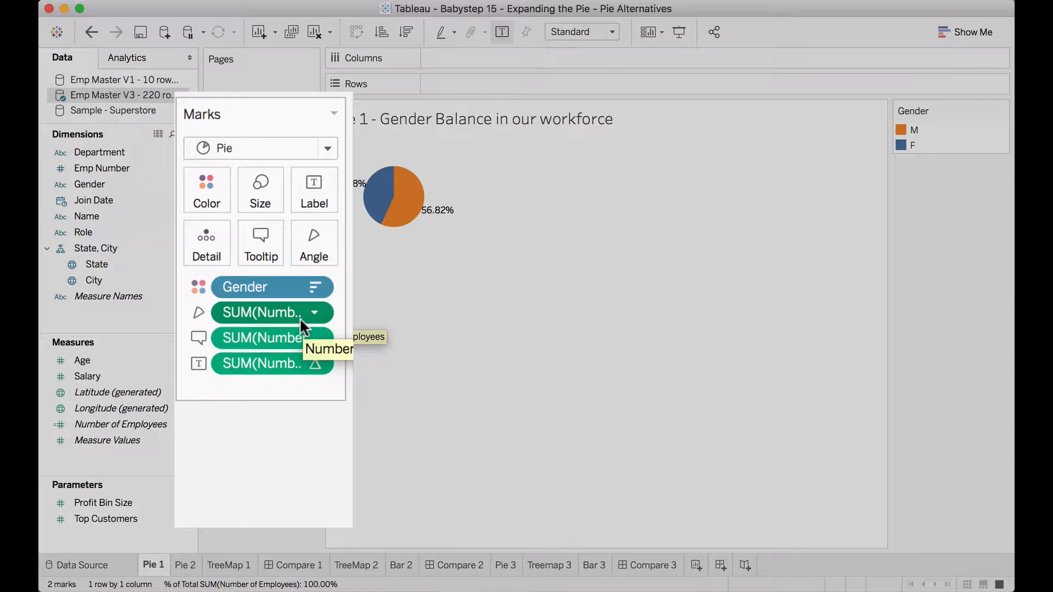
pyautogui.click(198, 337)
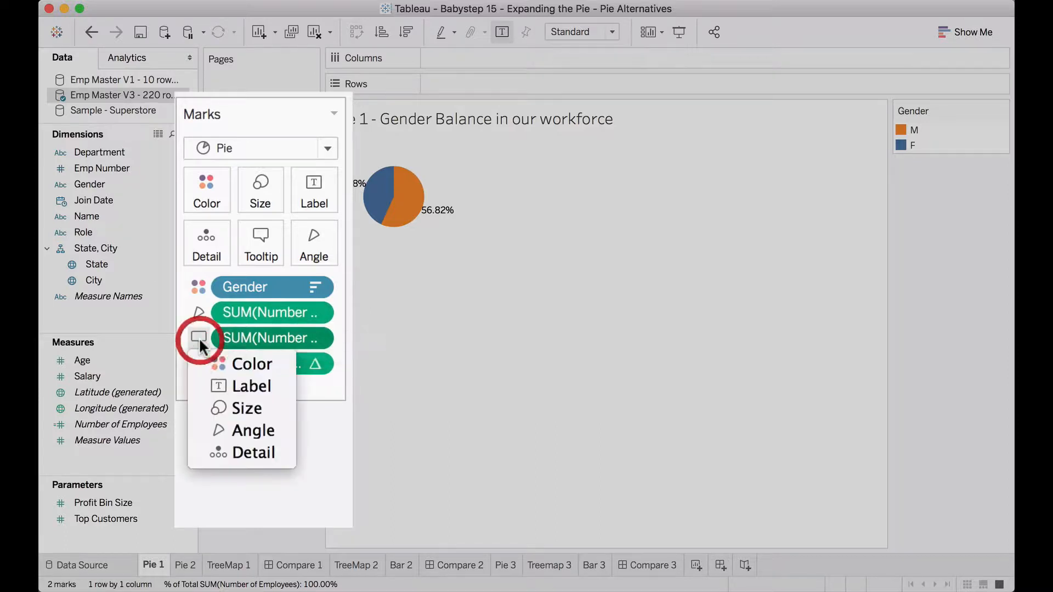
pyautogui.click(300, 423)
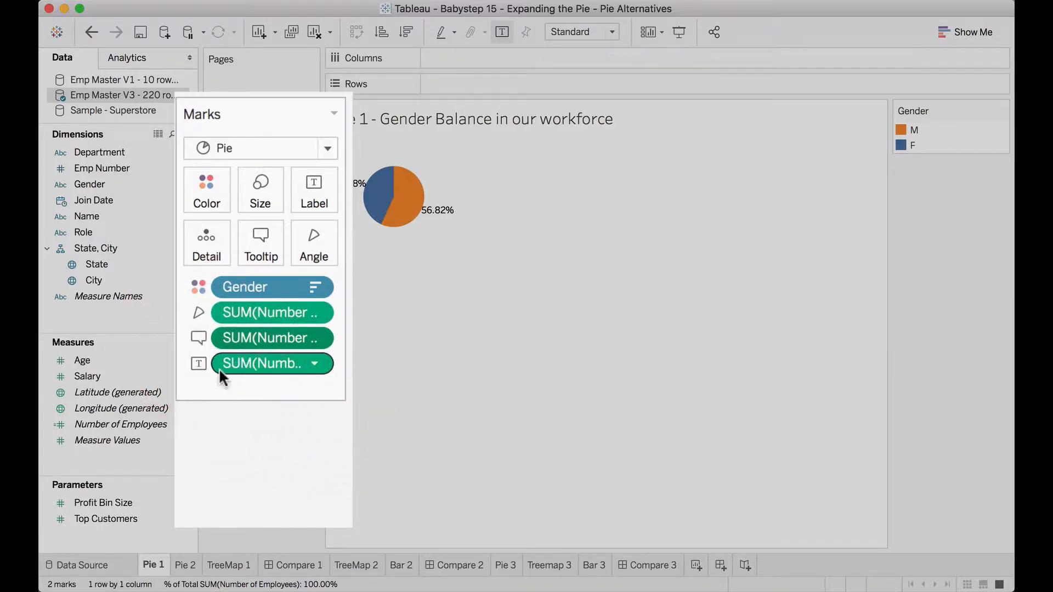
pyautogui.moveTo(207, 363)
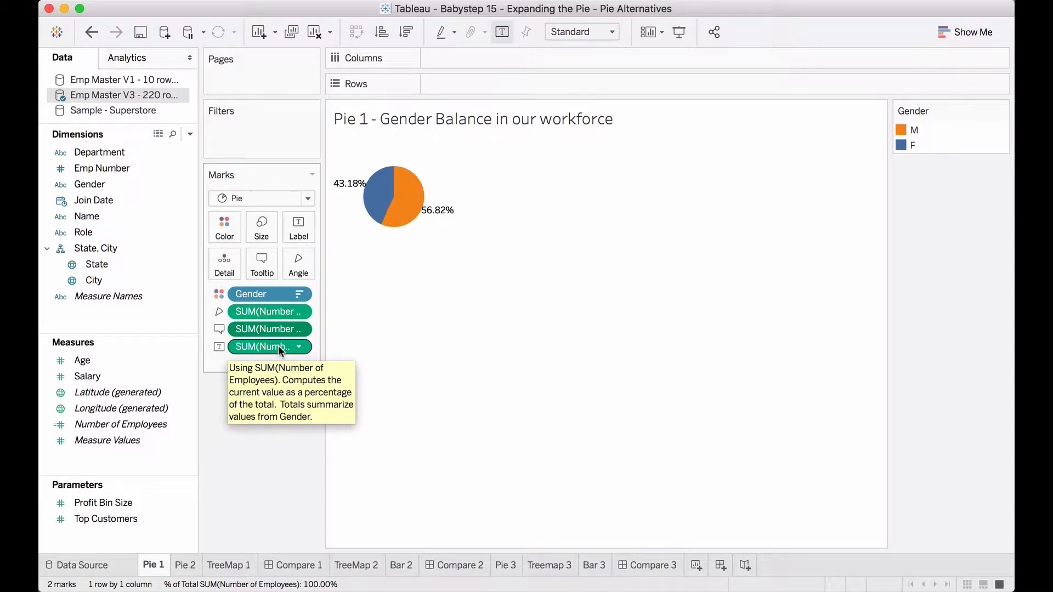
# - Clear the Pie 1 sheet and build a new pie chart from Gender and Number of Employees
pyautogui.click(314, 37)
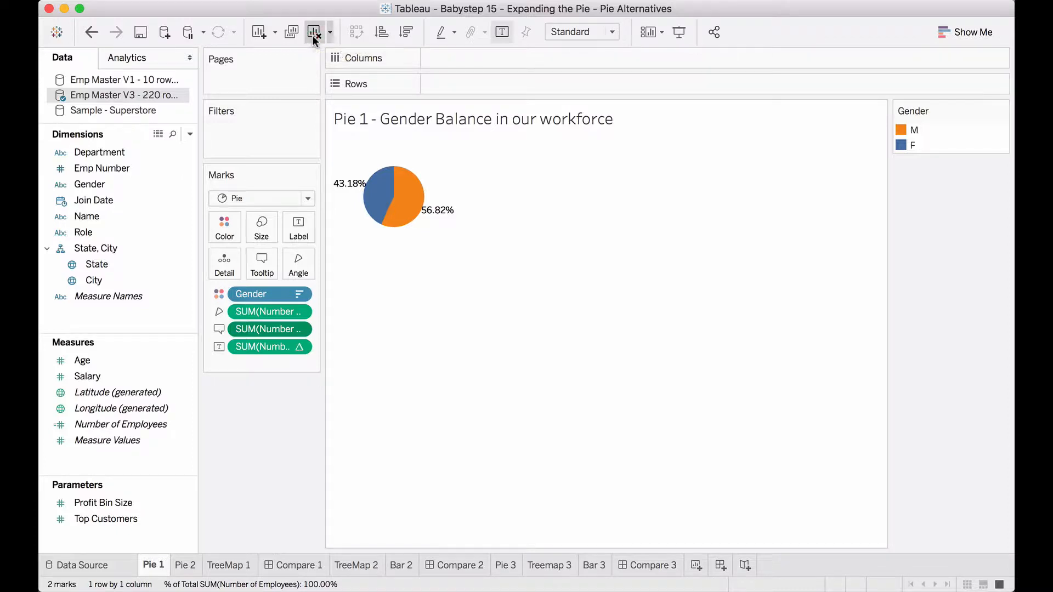
pyautogui.click(125, 183)
pyautogui.click(124, 182)
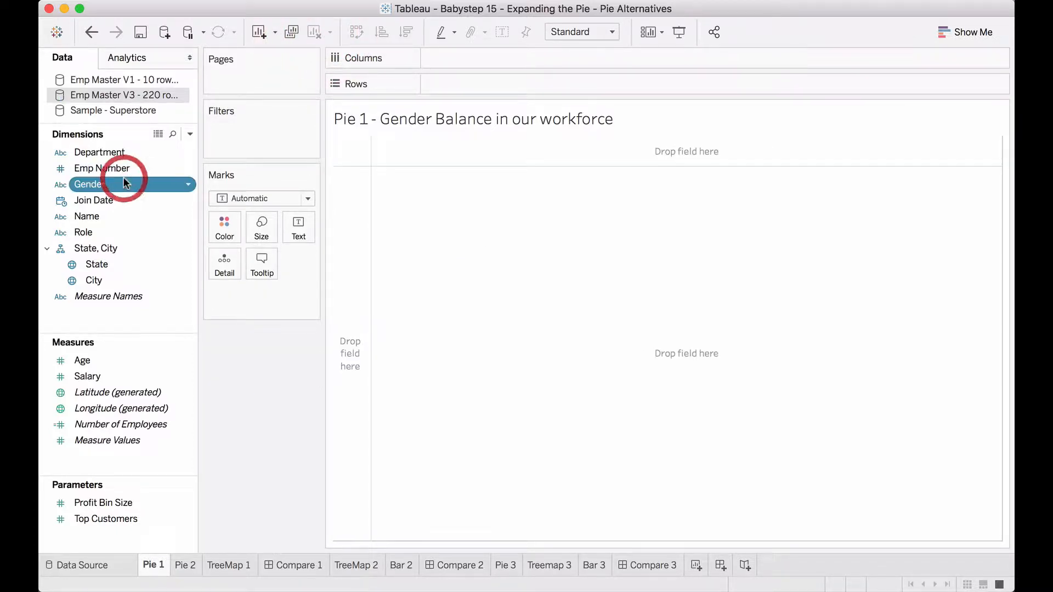
pyautogui.keyDown('super'); pyautogui.click(151, 426); pyautogui.keyUp('super')
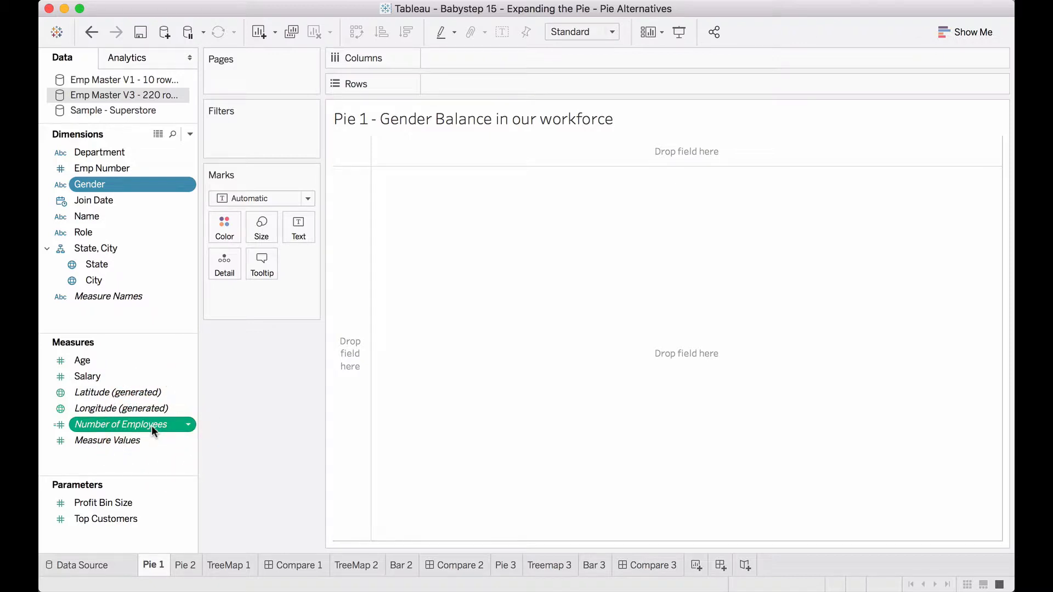
pyautogui.click(964, 36)
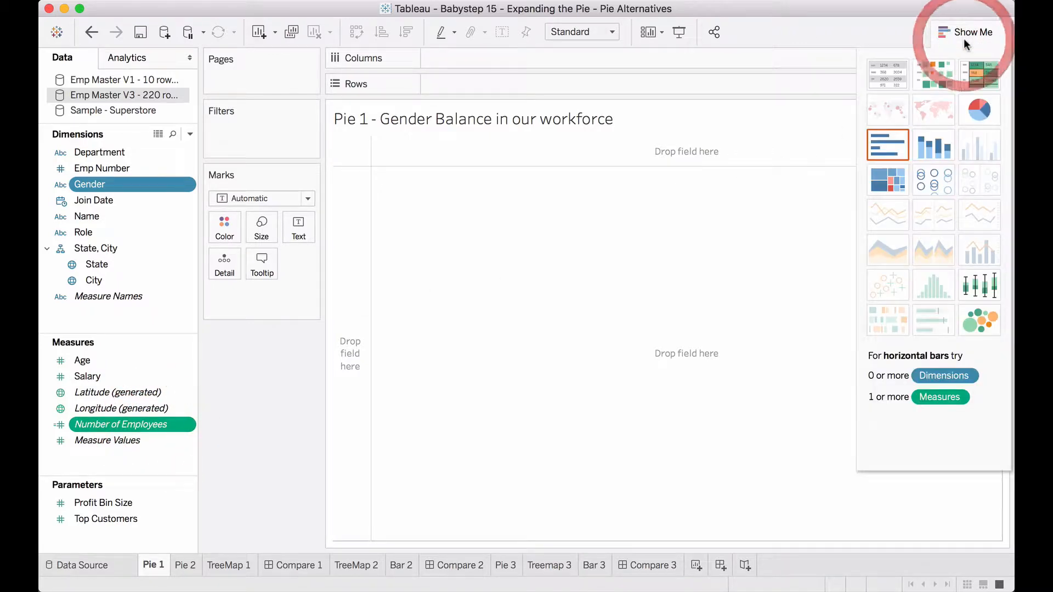
pyautogui.click(971, 118)
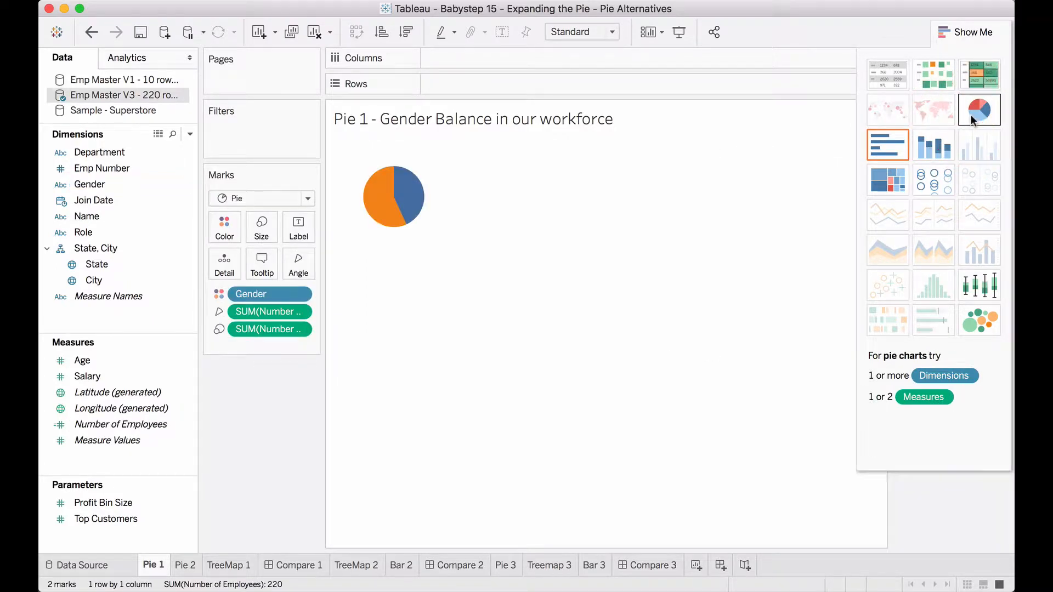
pyautogui.click(976, 35)
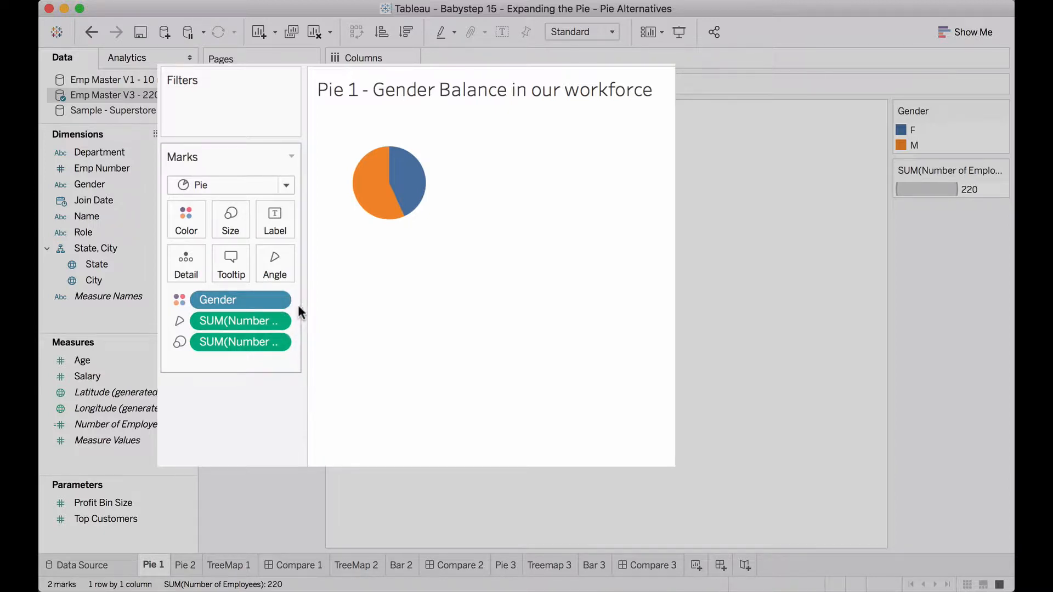
# - Widen the Marks card to show full field names and slightly enlarge the gender pie
pyautogui.moveTo(305, 298); pyautogui.dragTo(434, 287)
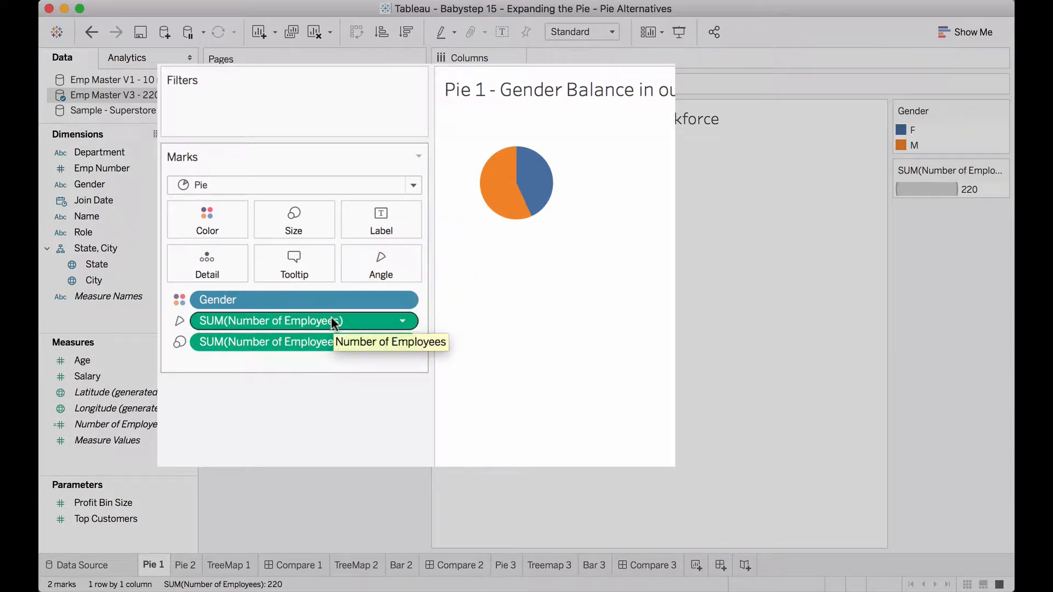
pyautogui.click(320, 229)
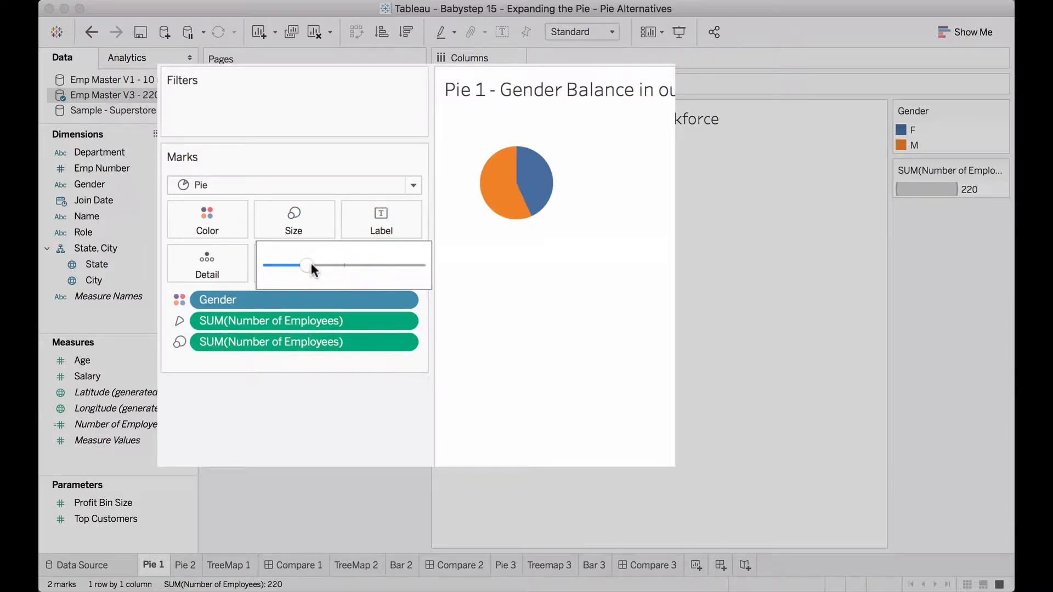
pyautogui.moveTo(311, 264)
pyautogui.mouseDown()
pyautogui.moveTo(327, 264)
pyautogui.moveTo(313, 259)
pyautogui.mouseUp()
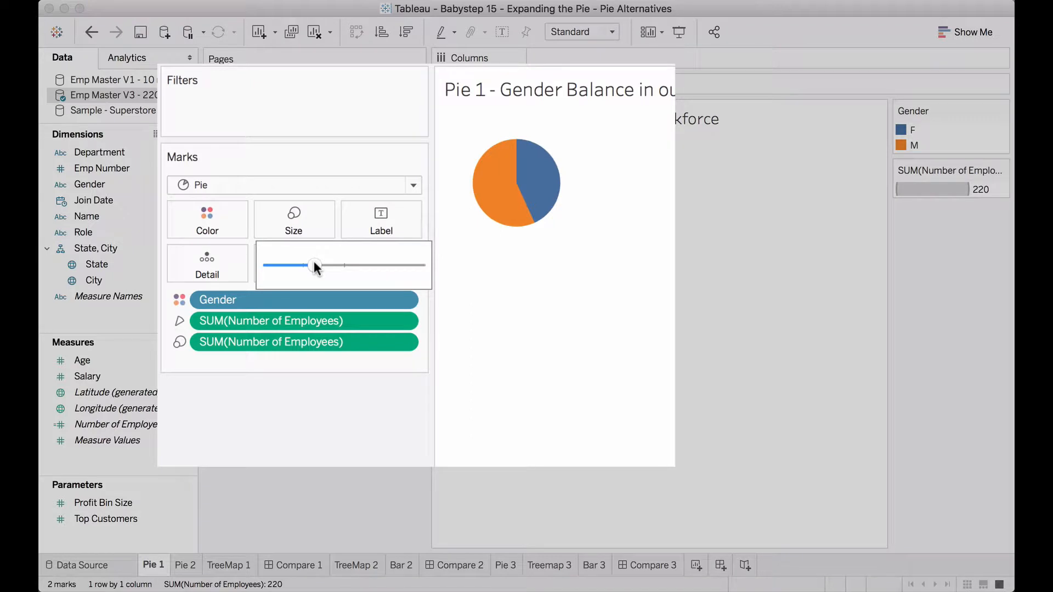
pyautogui.click(310, 392)
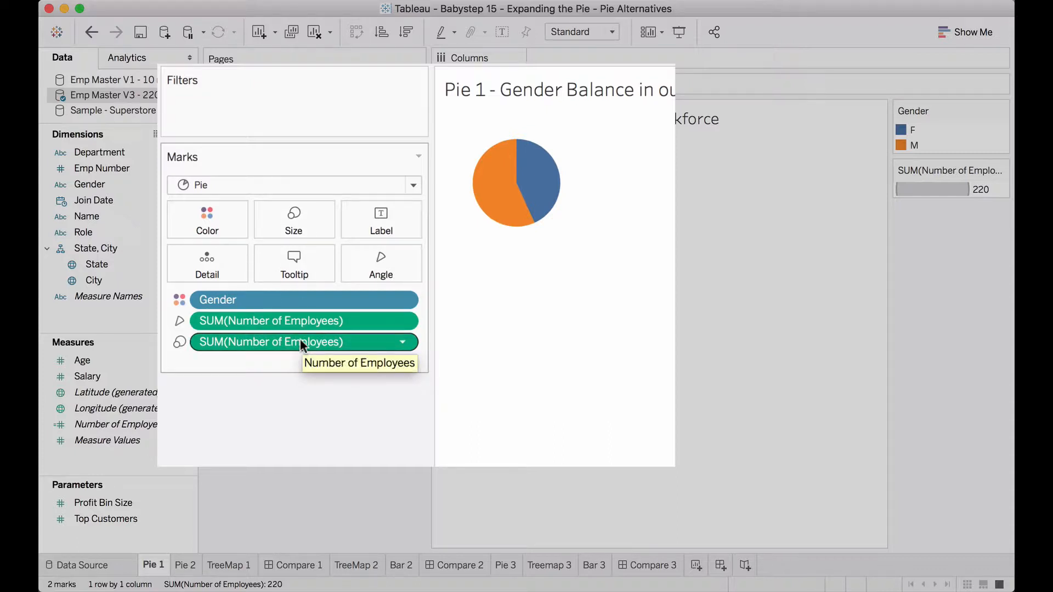
# - Try removing Number of Employees from the pie's size encoding, and undo the removal
pyautogui.moveTo(300, 340); pyautogui.dragTo(307, 409)
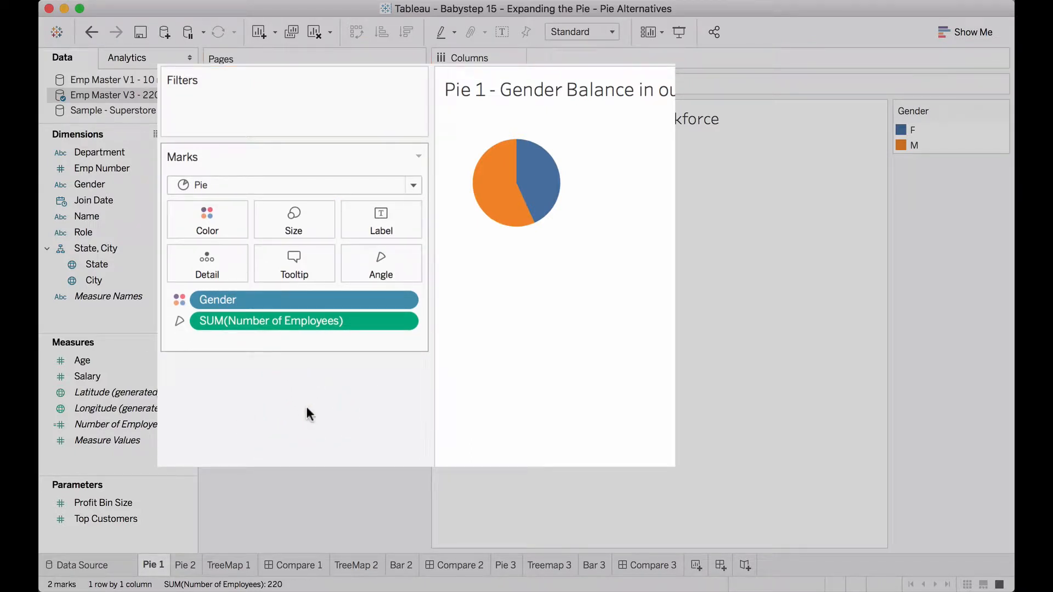
pyautogui.click(92, 32)
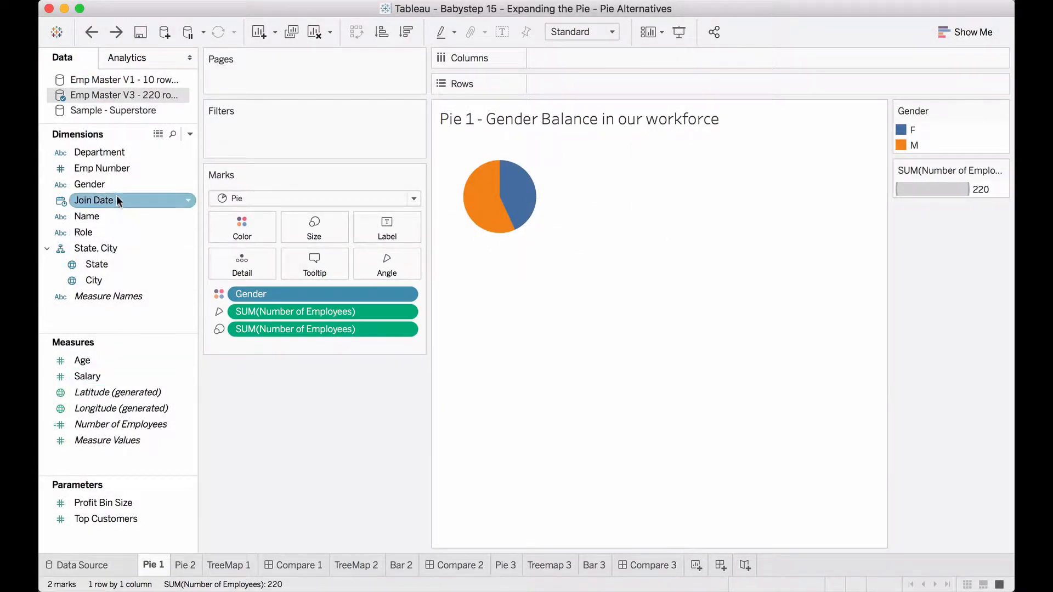
# - Try splitting the gender pie into one pie per Department to compare their sizes, and undo the split
pyautogui.doubleClick(121, 155)
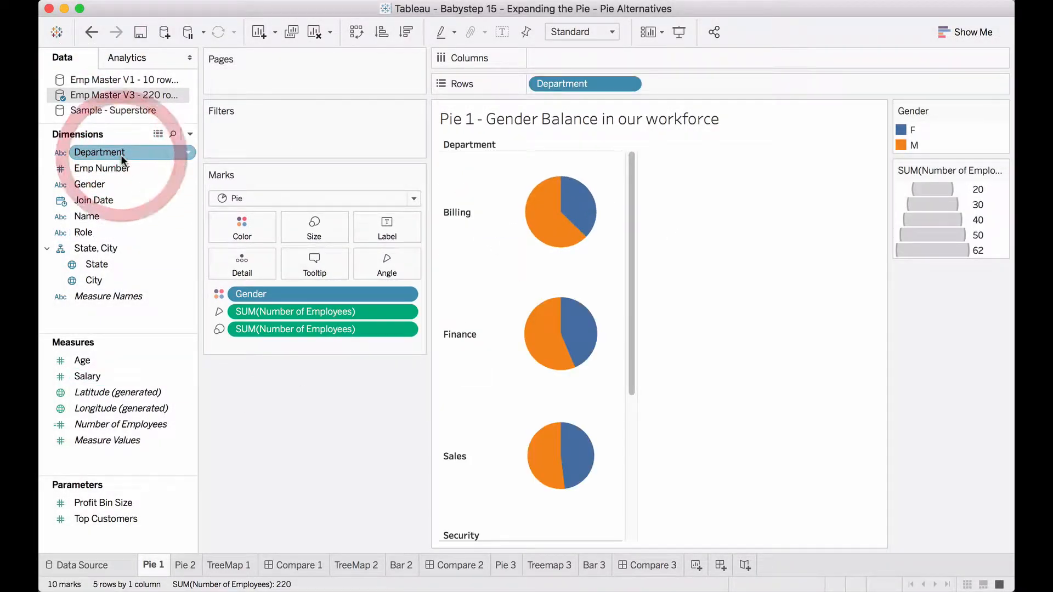
pyautogui.moveTo(630, 321); pyautogui.dragTo(636, 488)
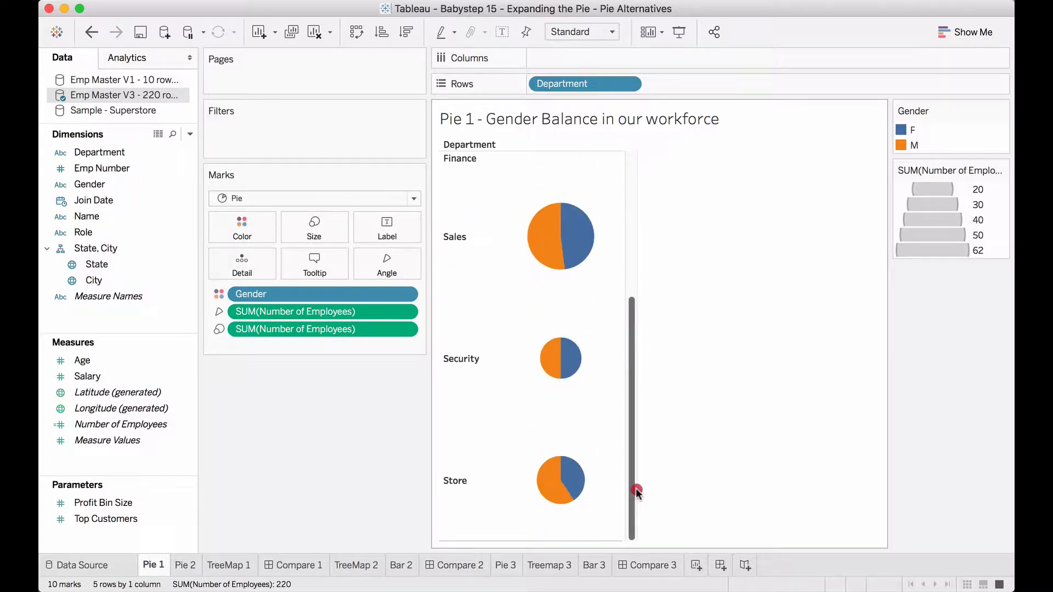
pyautogui.moveTo(565, 361)
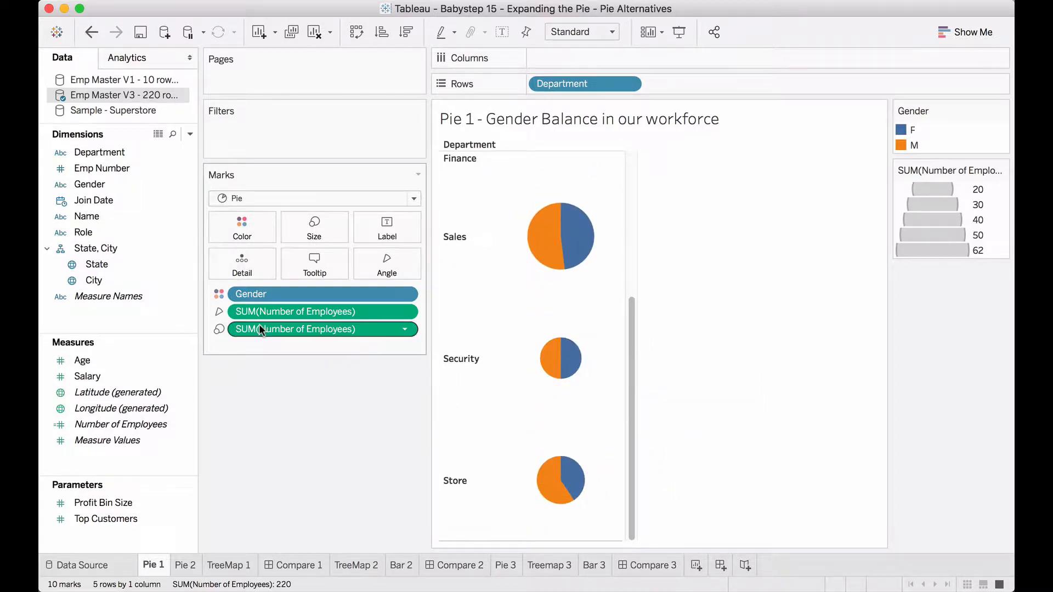
pyautogui.click(92, 33)
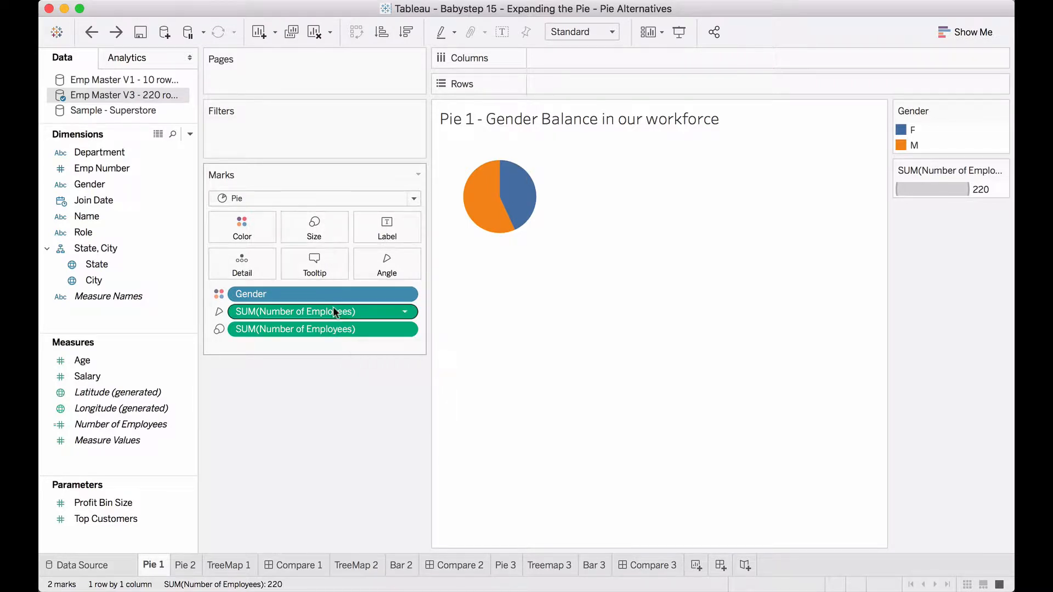
# - Try the single gender pie with Number of Employees only on angle, and restore its size encoding
pyautogui.moveTo(340, 327); pyautogui.dragTo(369, 393)
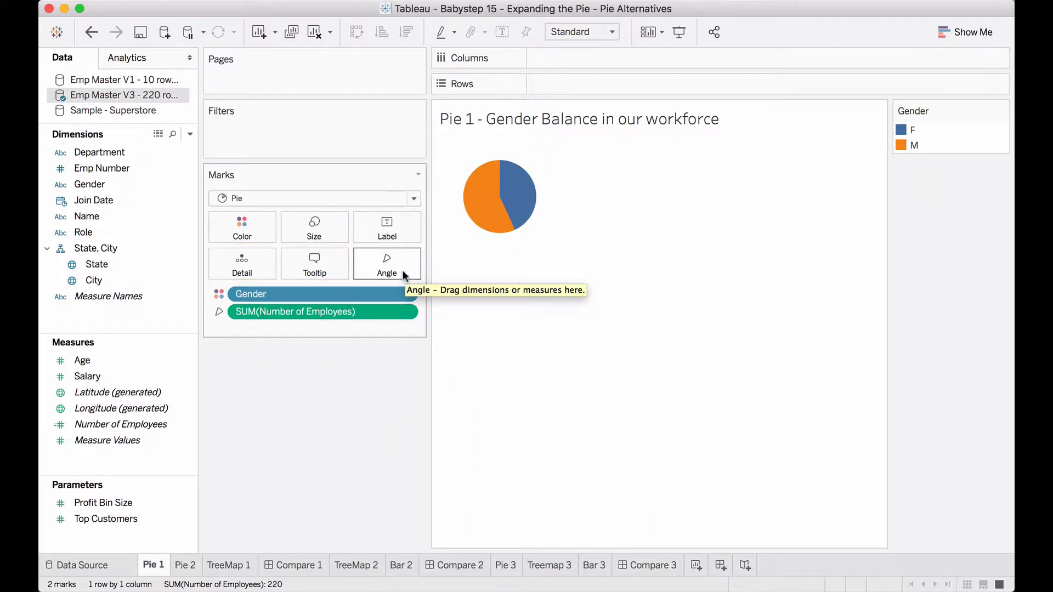
pyautogui.moveTo(527, 213)
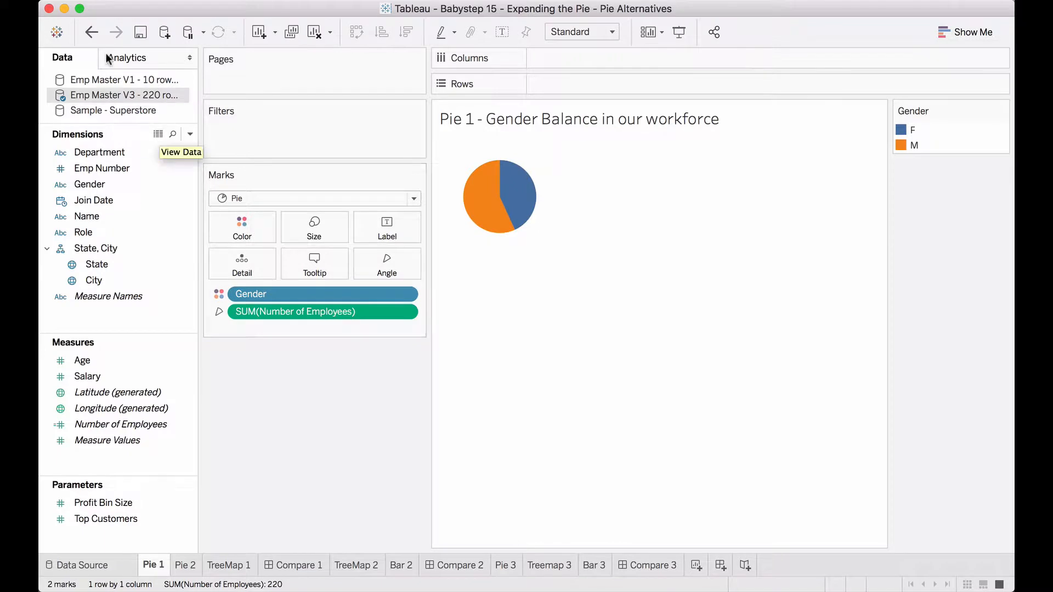
pyautogui.click(84, 33)
# - Remove Number of Employees from both the pie's angle and size, and replace Gender with Department as the color field
pyautogui.moveTo(301, 311); pyautogui.dragTo(376, 430)
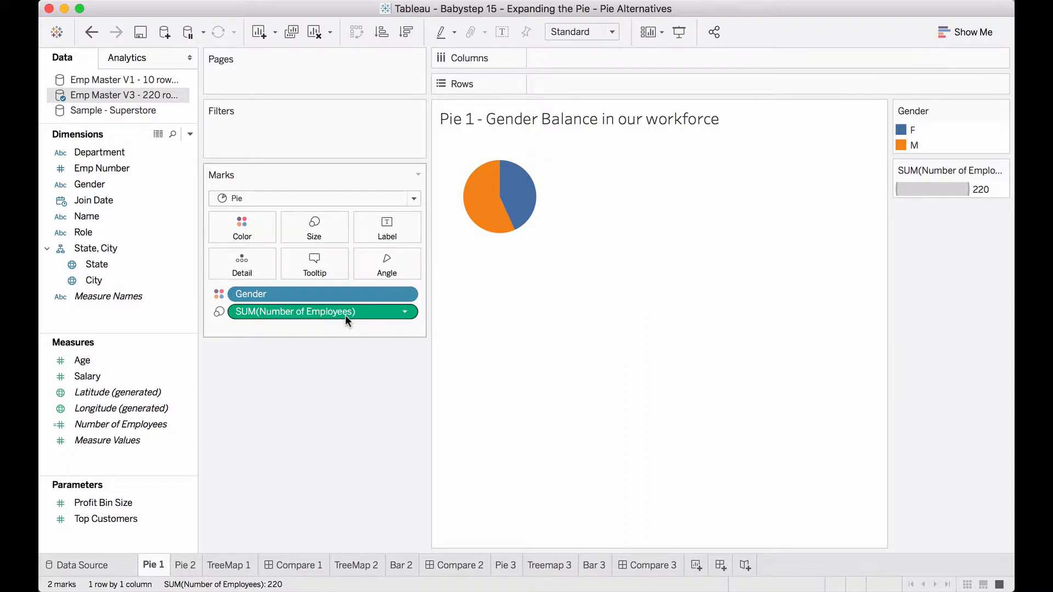
pyautogui.moveTo(344, 313); pyautogui.dragTo(357, 386)
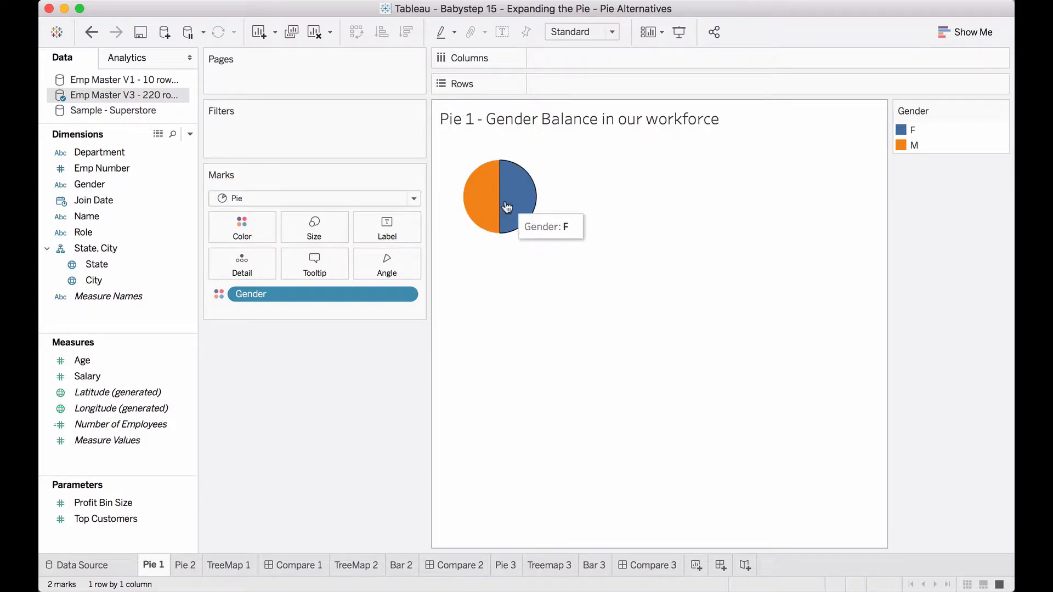
pyautogui.moveTo(109, 153); pyautogui.dragTo(284, 294)
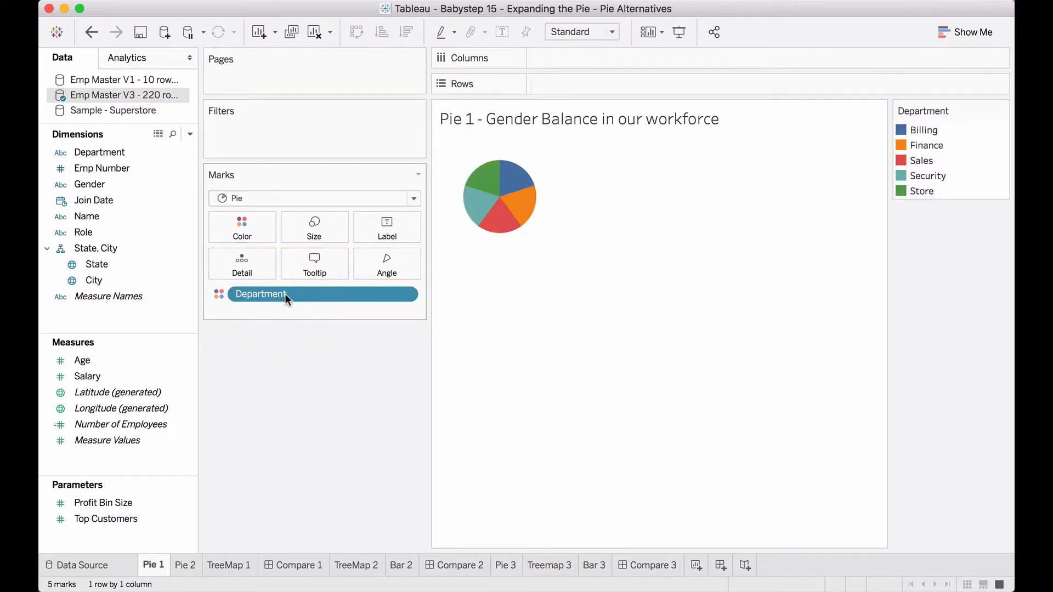
pyautogui.moveTo(490, 212)
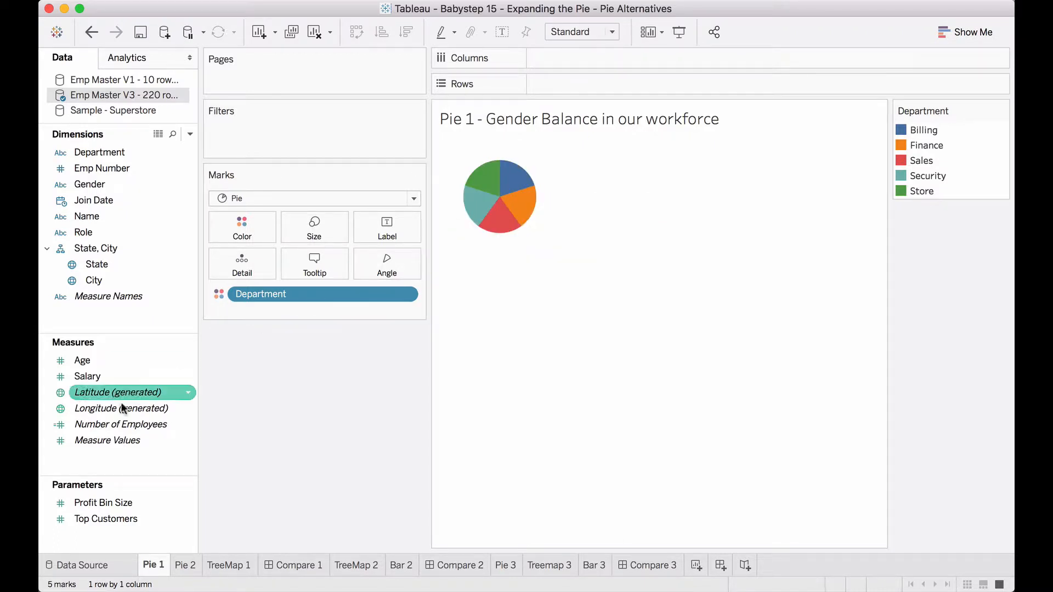
# - Add Number of Employees to the department pie's size encoding, and move it from size to angle
pyautogui.moveTo(120, 426); pyautogui.dragTo(307, 232)
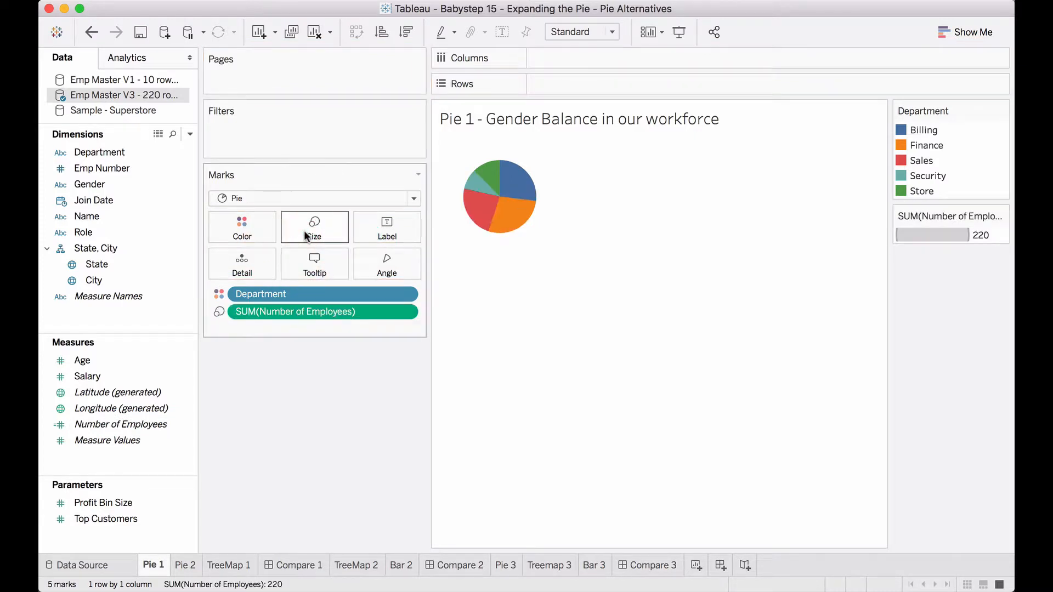
pyautogui.moveTo(526, 184)
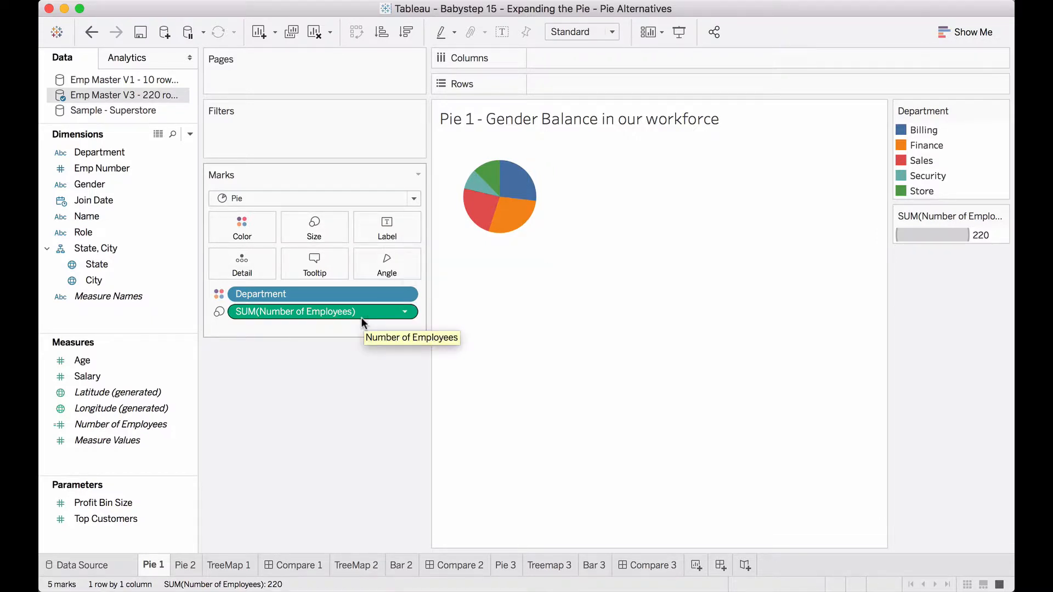
pyautogui.moveTo(350, 315); pyautogui.dragTo(387, 271)
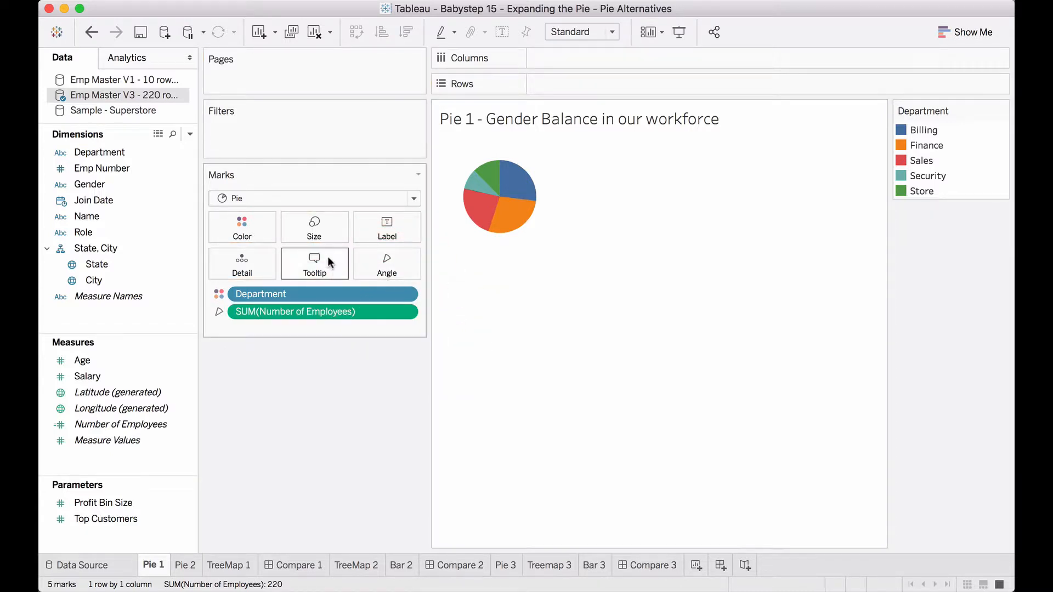
# - Split the pie into one row per Department, and replace Department with Gender as the color field
pyautogui.doubleClick(104, 151)
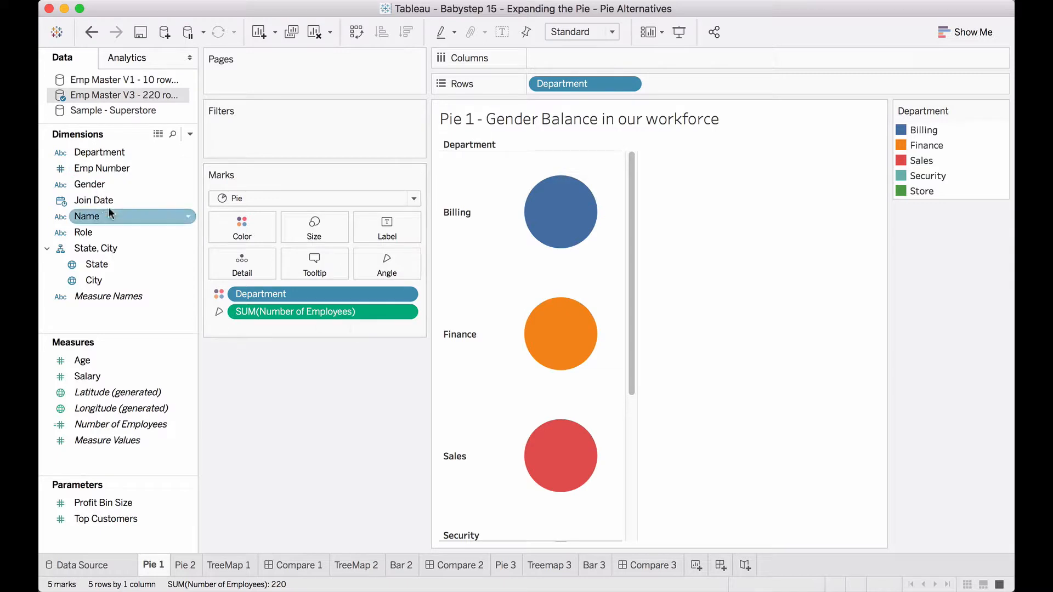
pyautogui.moveTo(91, 180); pyautogui.dragTo(229, 223)
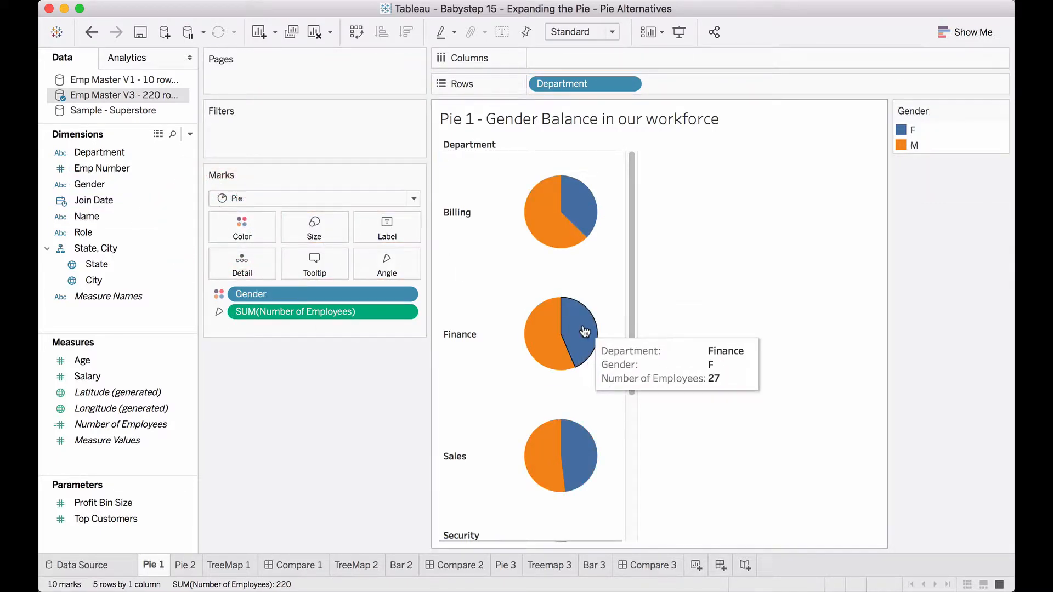
pyautogui.moveTo(547, 341)
pyautogui.moveTo(634, 364); pyautogui.dragTo(628, 218)
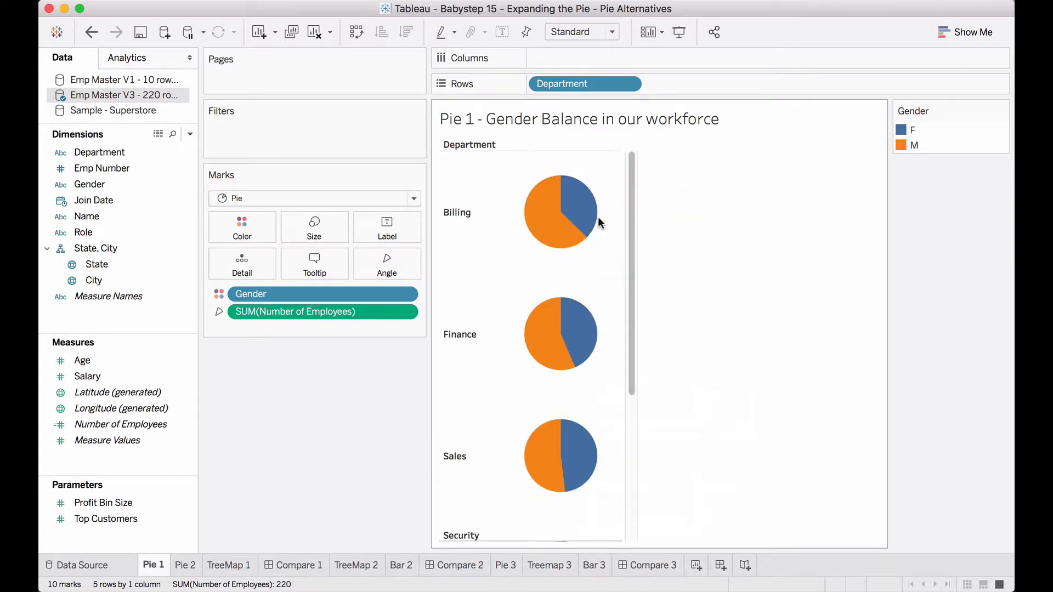
# - Try fitting the department pies to Entire View with Number of Employees also on size, and undo both changes
pyautogui.click(592, 31)
pyautogui.click(583, 92)
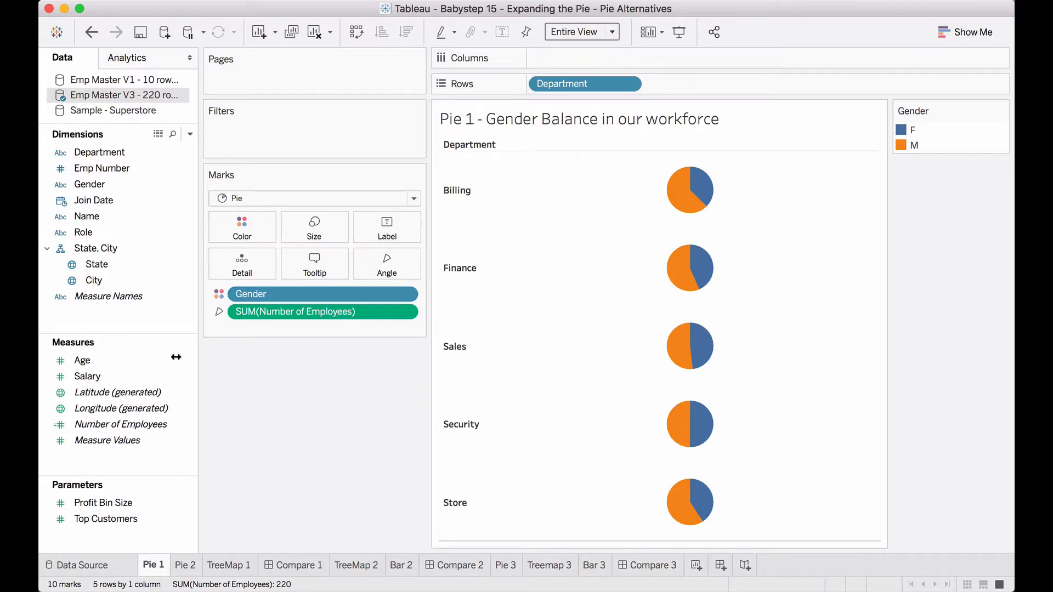
pyautogui.moveTo(118, 423); pyautogui.dragTo(309, 225)
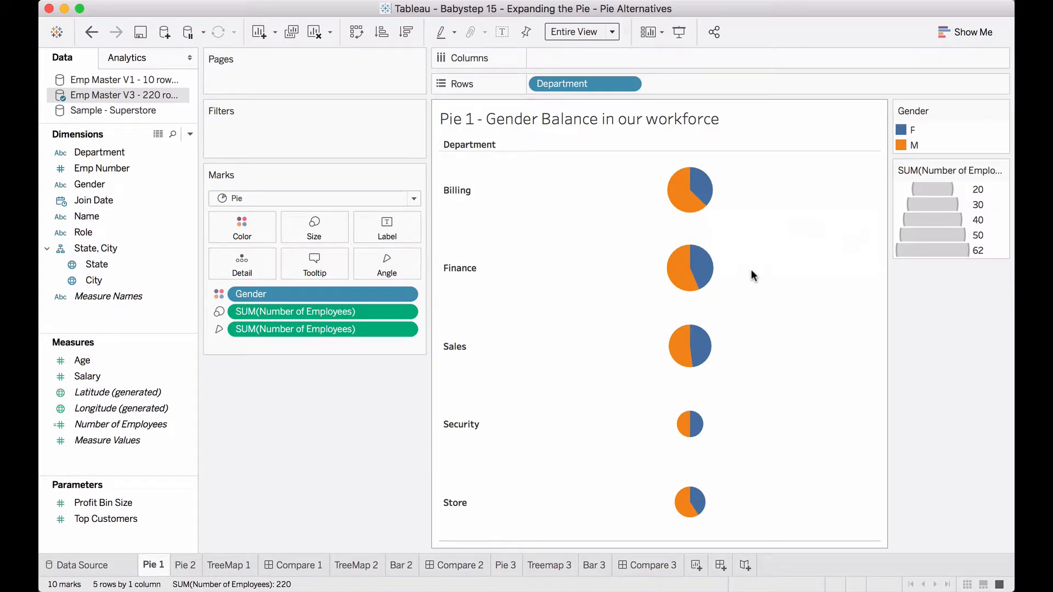
pyautogui.moveTo(695, 188)
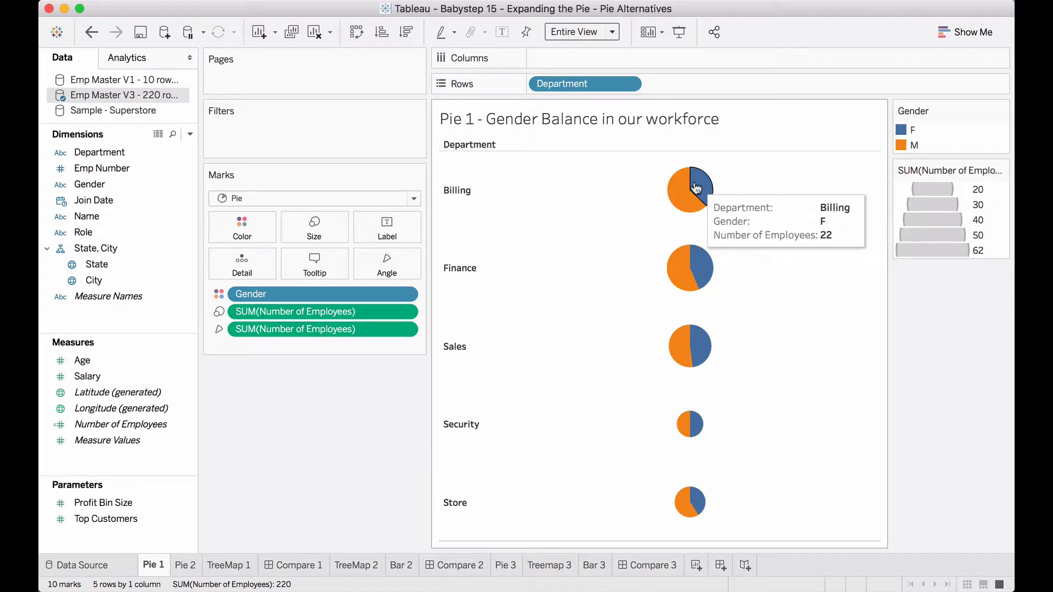
pyautogui.moveTo(694, 425)
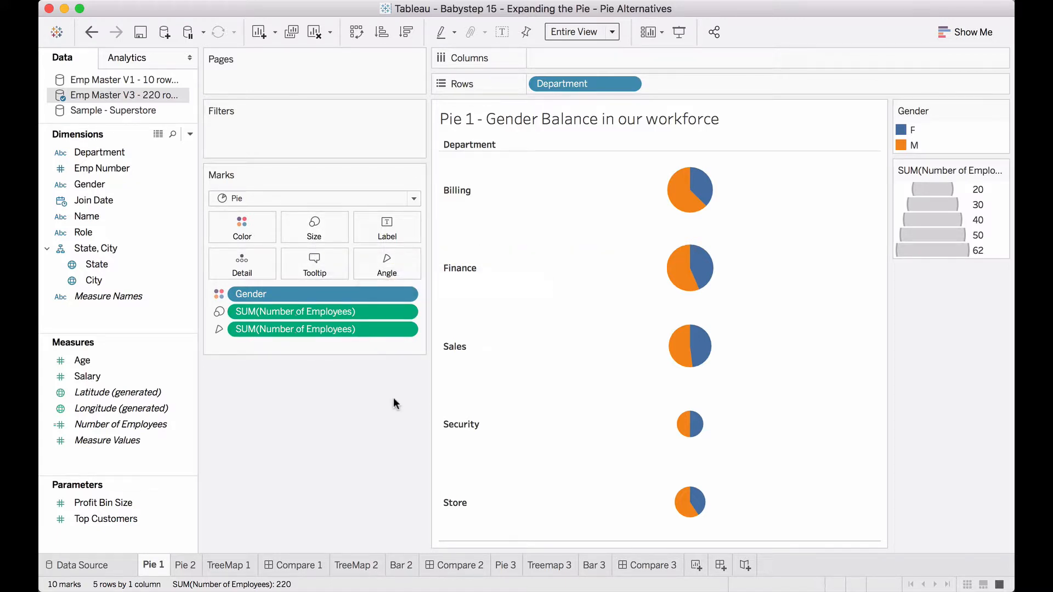
pyautogui.click(91, 31)
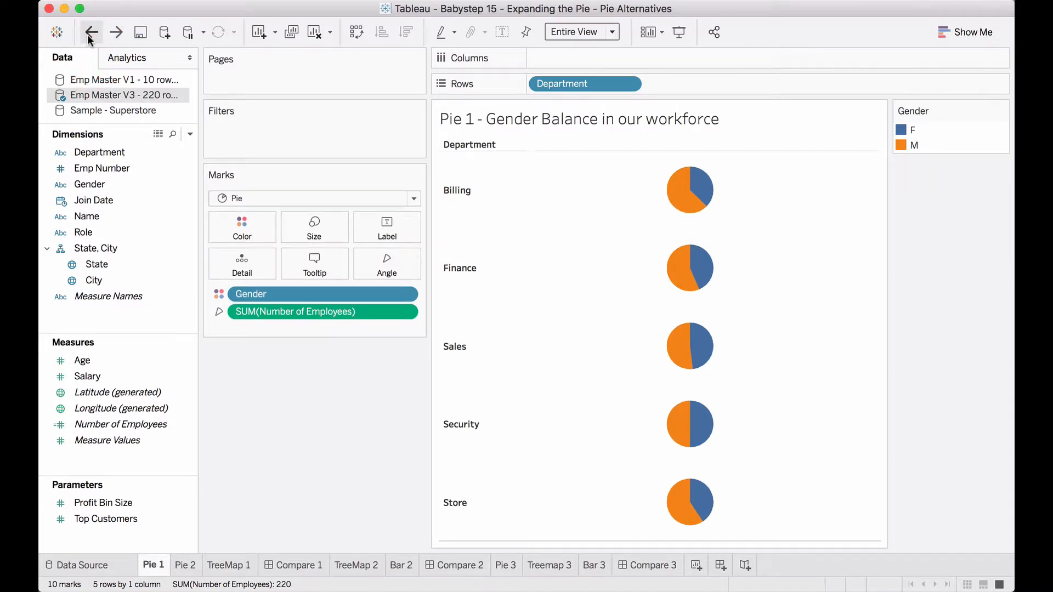
pyautogui.click(90, 32)
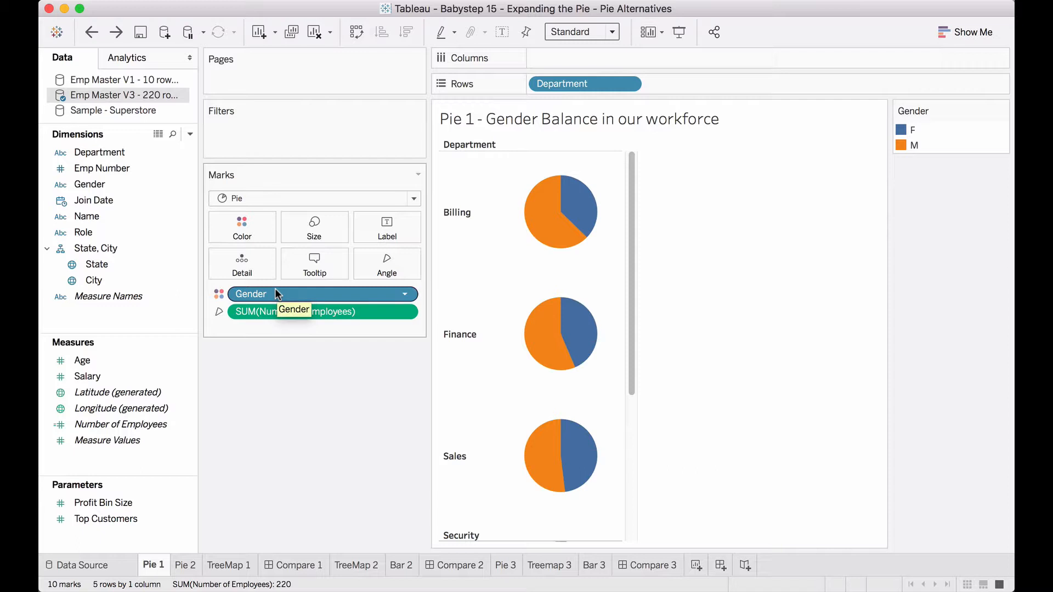
# - Remove Department from the rows, and sort the gender slices in descending order by Number of Employees
pyautogui.moveTo(560, 82); pyautogui.dragTo(307, 453)
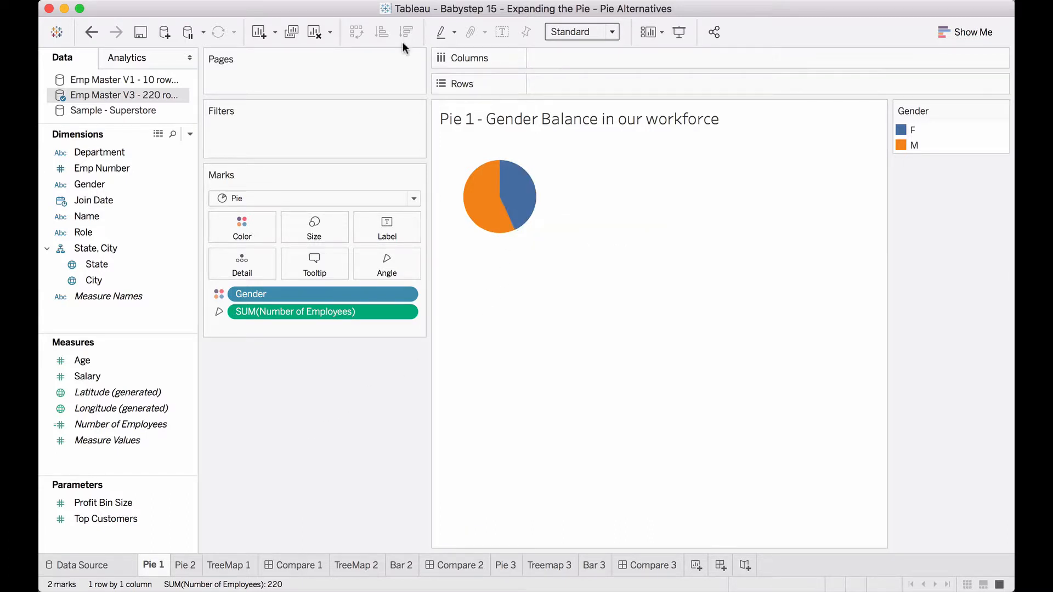
pyautogui.click(560, 314)
pyautogui.click(384, 312)
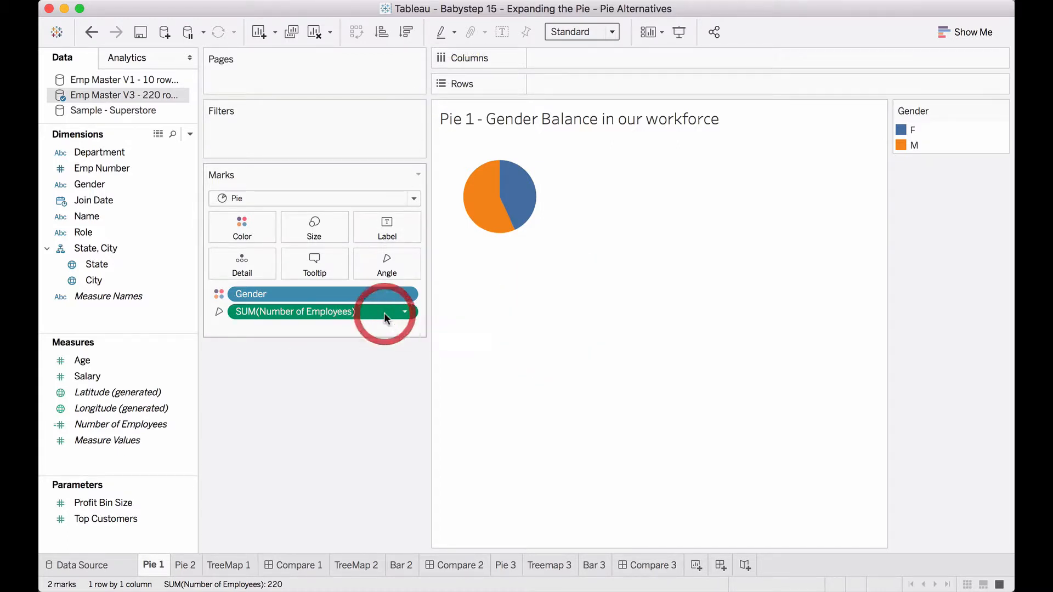
pyautogui.click(408, 32)
pyautogui.moveTo(528, 199)
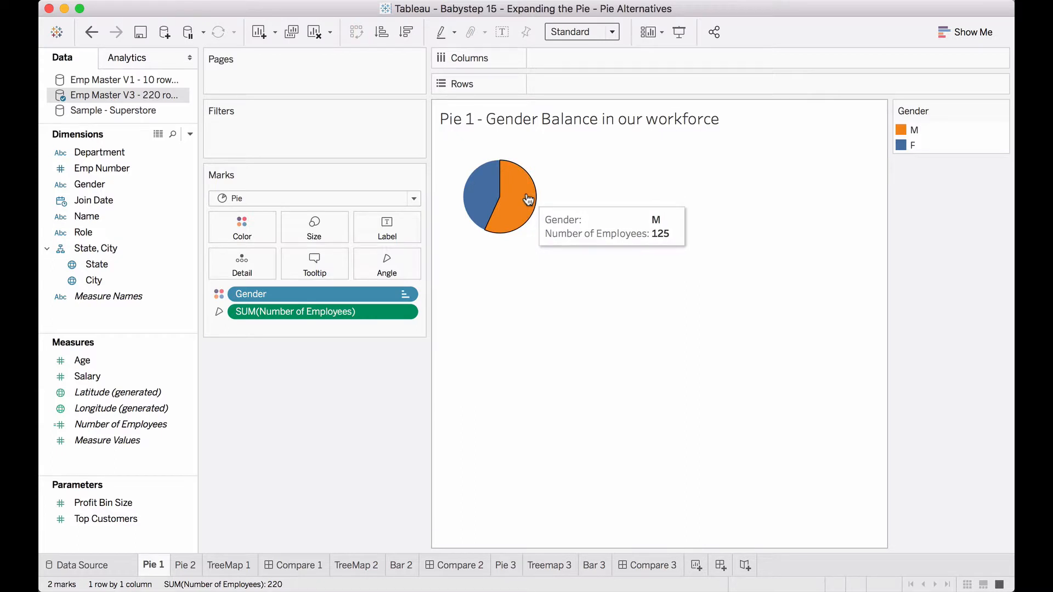
pyautogui.click(353, 407)
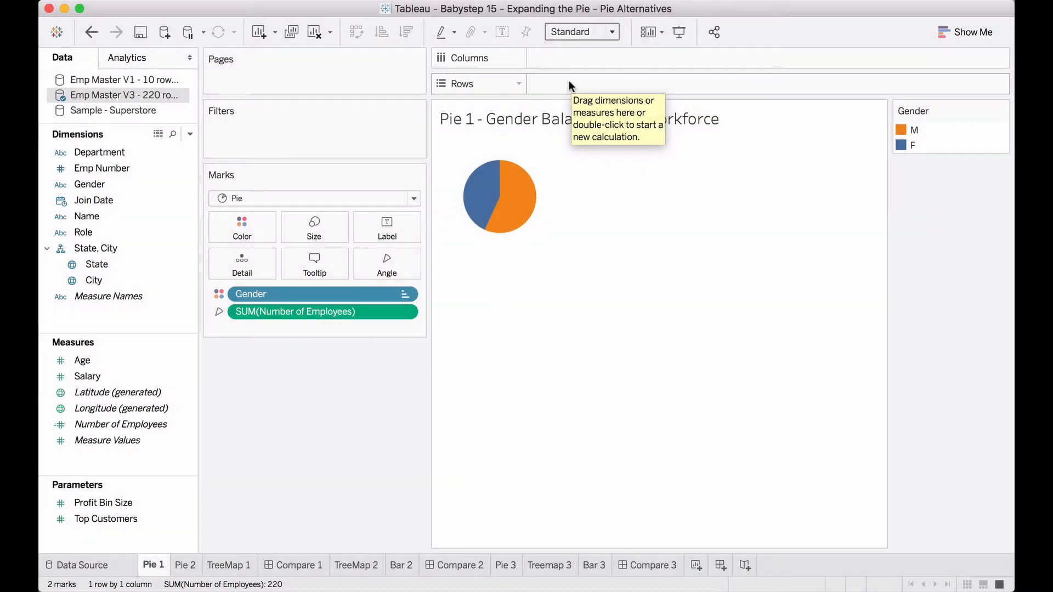
# - Change the gender pie's mark type to Circle, and remove Gender from its color encoding
pyautogui.moveTo(456, 195)
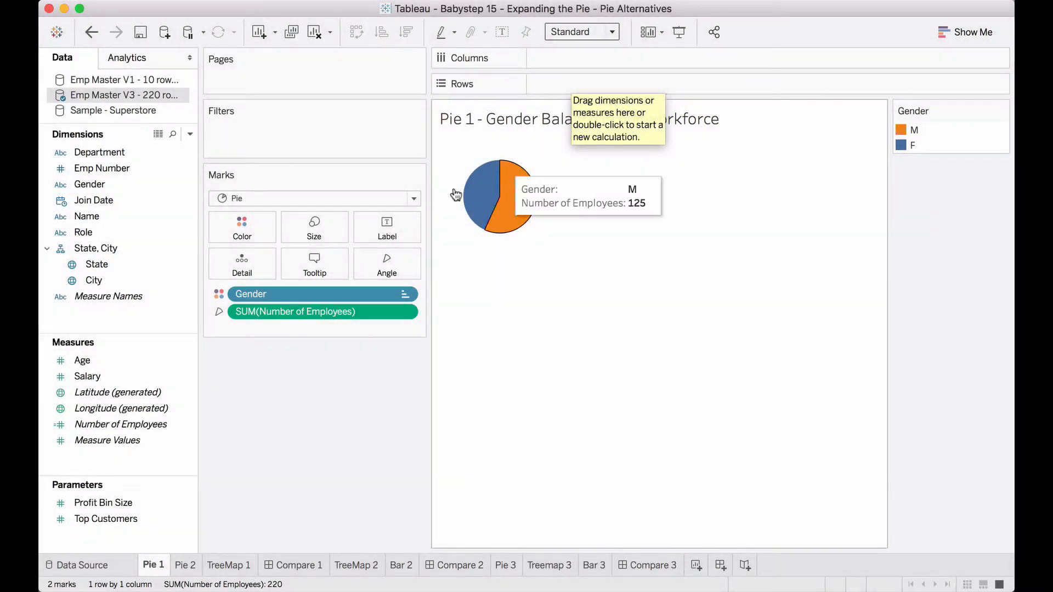
pyautogui.click(359, 198)
pyautogui.click(325, 295)
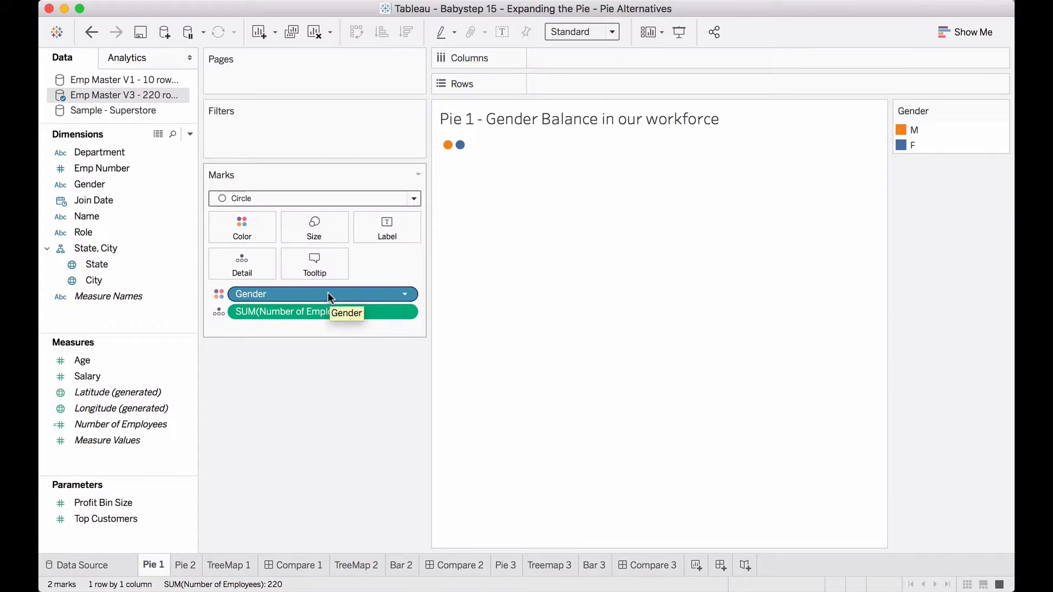
pyautogui.moveTo(329, 297); pyautogui.dragTo(341, 414)
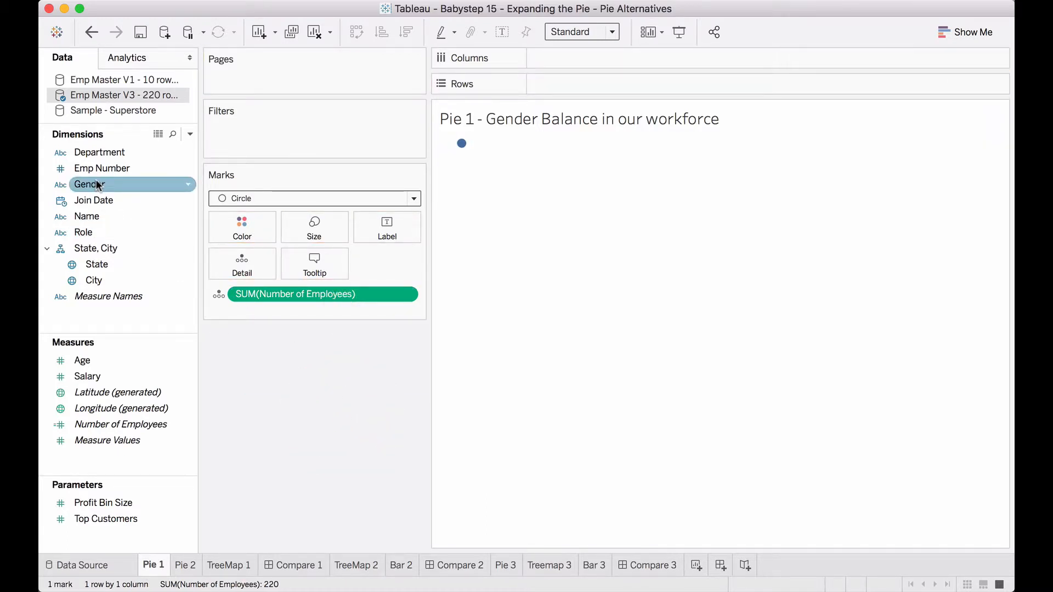
# - Color the marks by Gender again, and set the mark type to Pie
pyautogui.moveTo(97, 179); pyautogui.dragTo(220, 225)
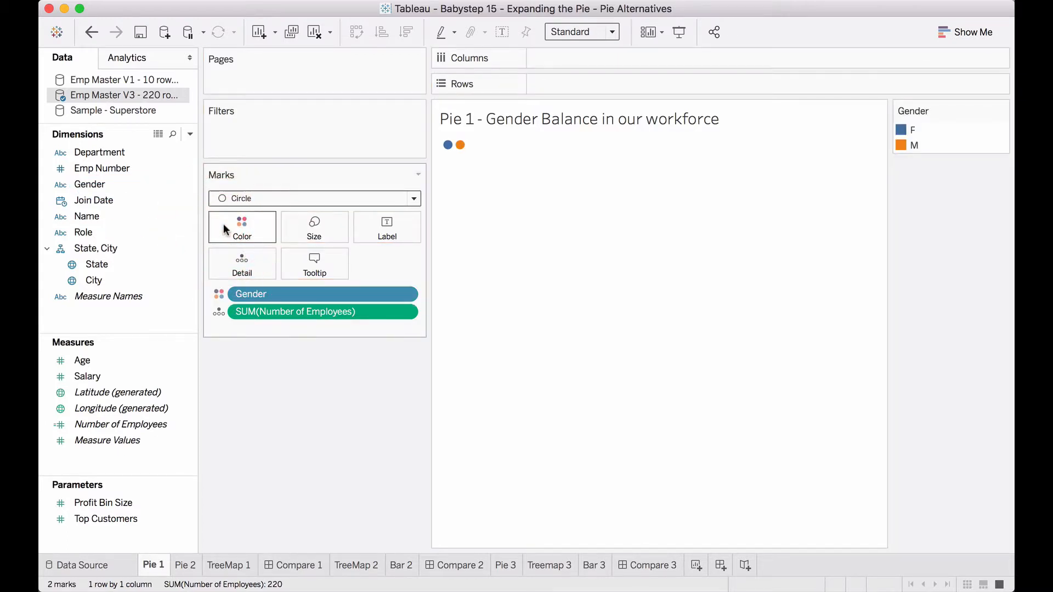
pyautogui.click(242, 199)
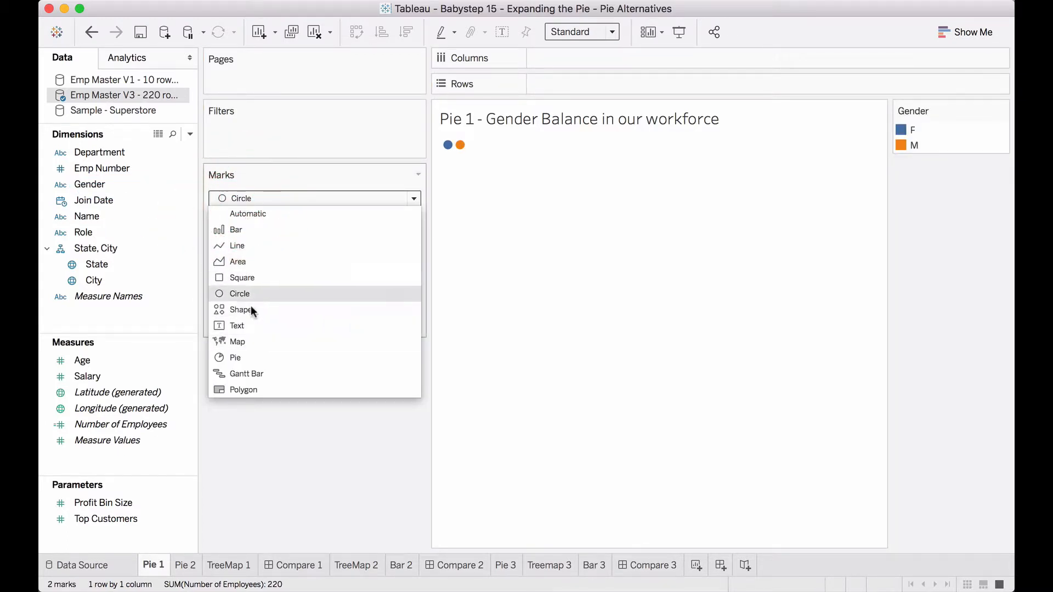
pyautogui.click(250, 358)
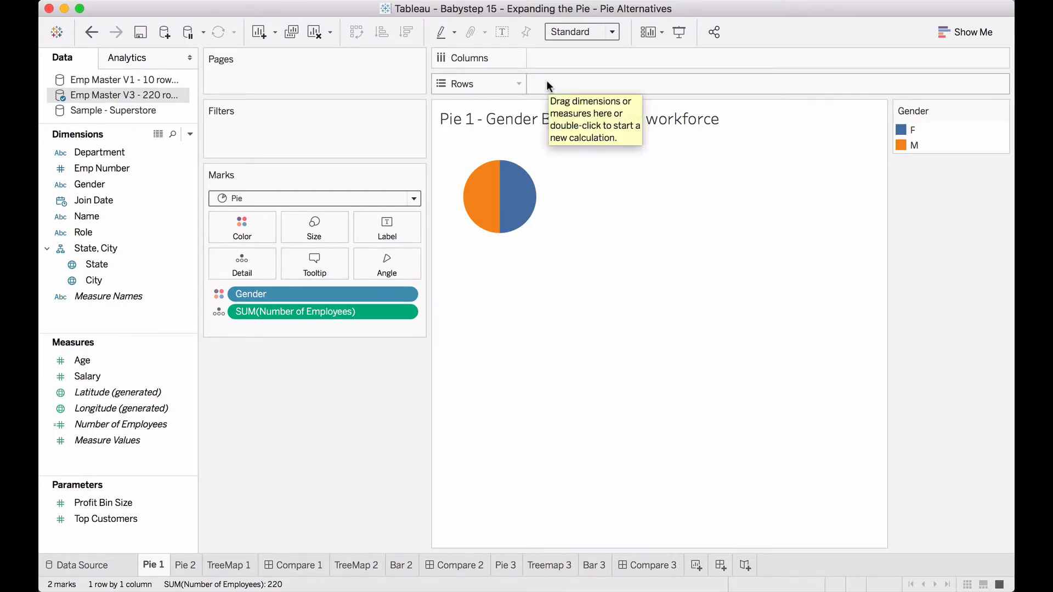
# - Split the gender pie by Department across the columns, and move the Gender legend beneath the Marks card
pyautogui.moveTo(116, 157); pyautogui.dragTo(600, 60)
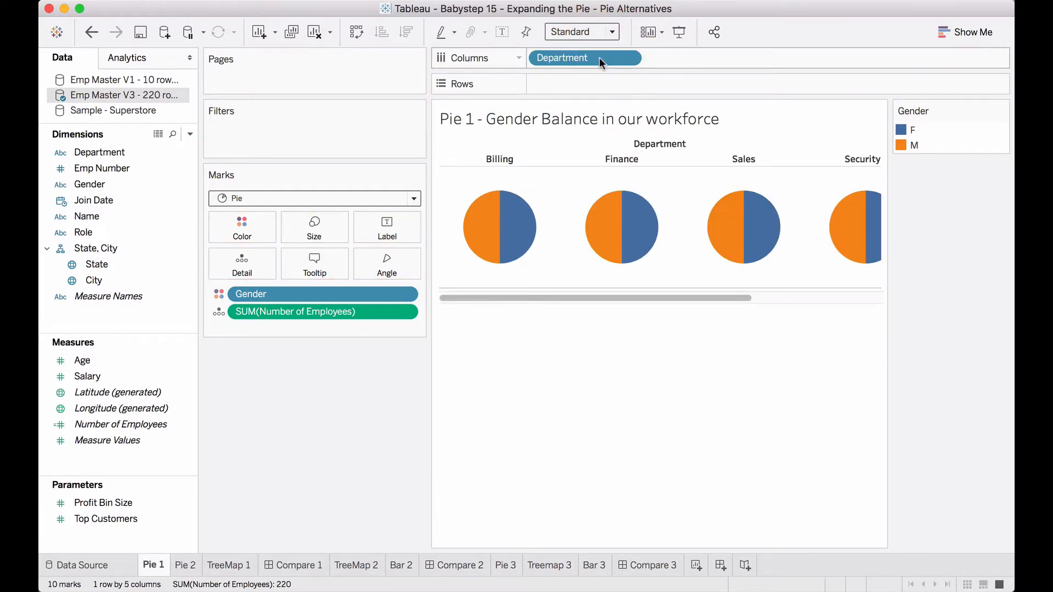
pyautogui.moveTo(942, 120); pyautogui.dragTo(305, 377)
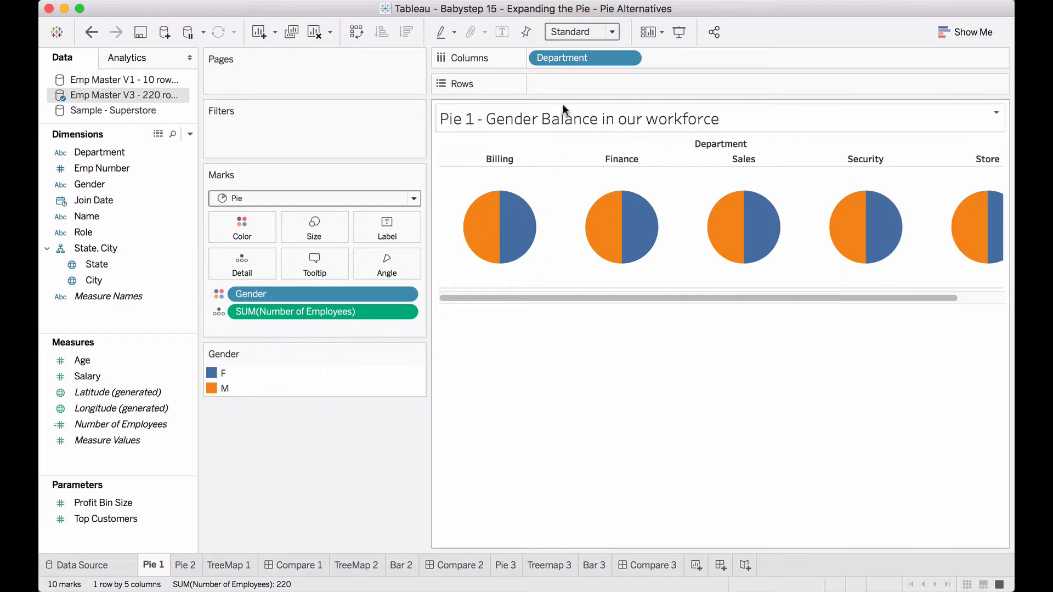
pyautogui.moveTo(874, 253)
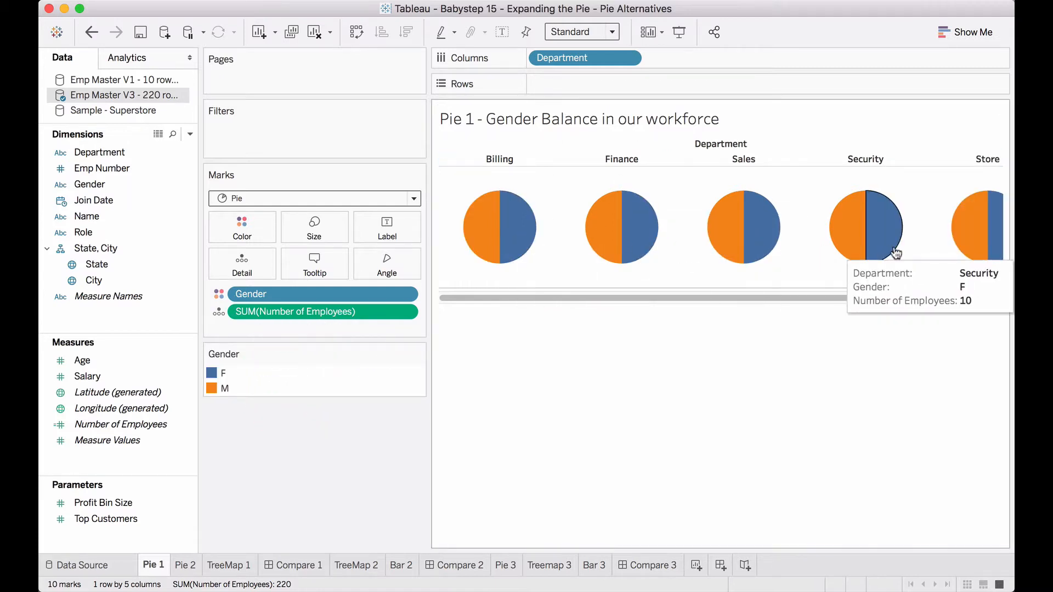
# - Fit the sheet to Entire View, and arrange the pies with the Join Date year on columns and Department on rows
pyautogui.click(567, 32)
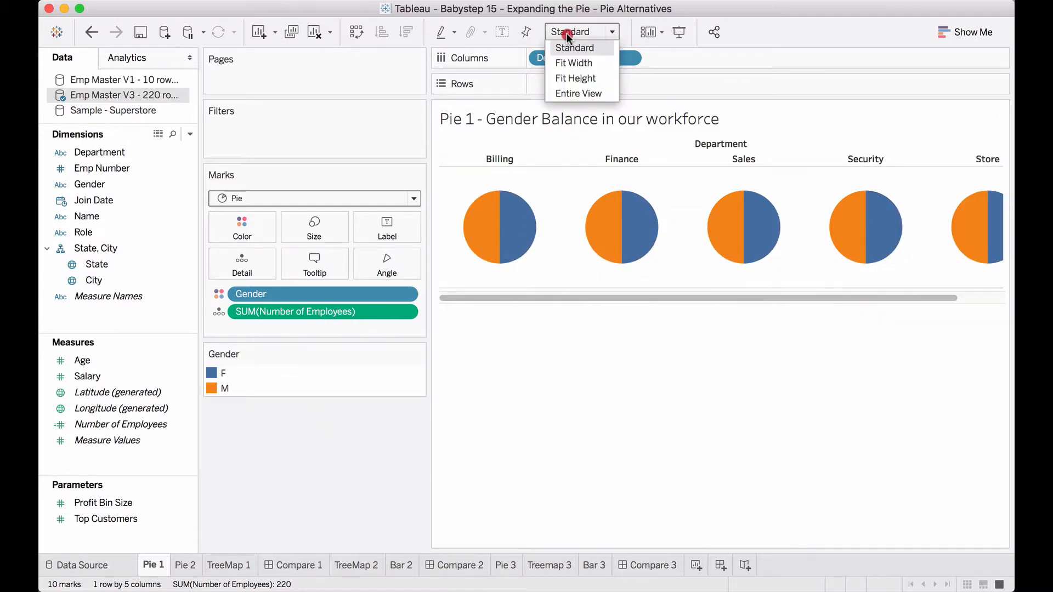
pyautogui.click(577, 93)
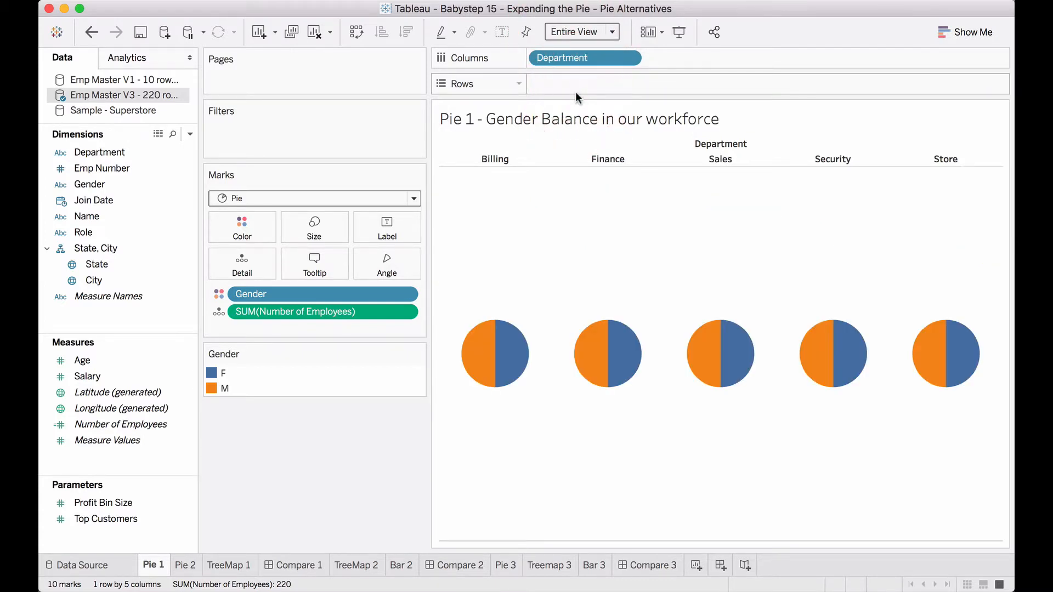
pyautogui.doubleClick(119, 201)
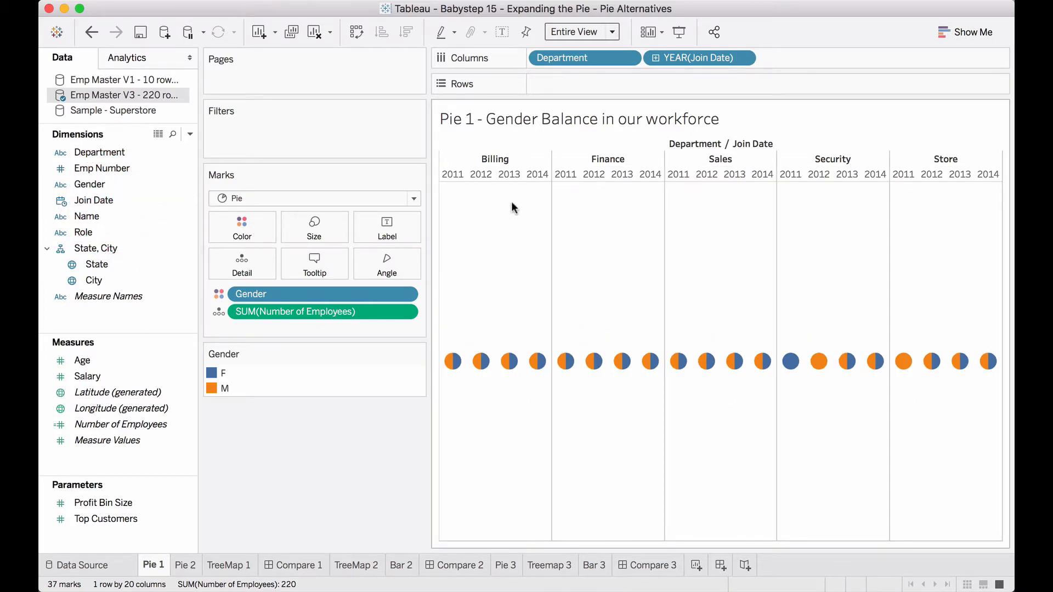
pyautogui.moveTo(567, 57); pyautogui.dragTo(569, 81)
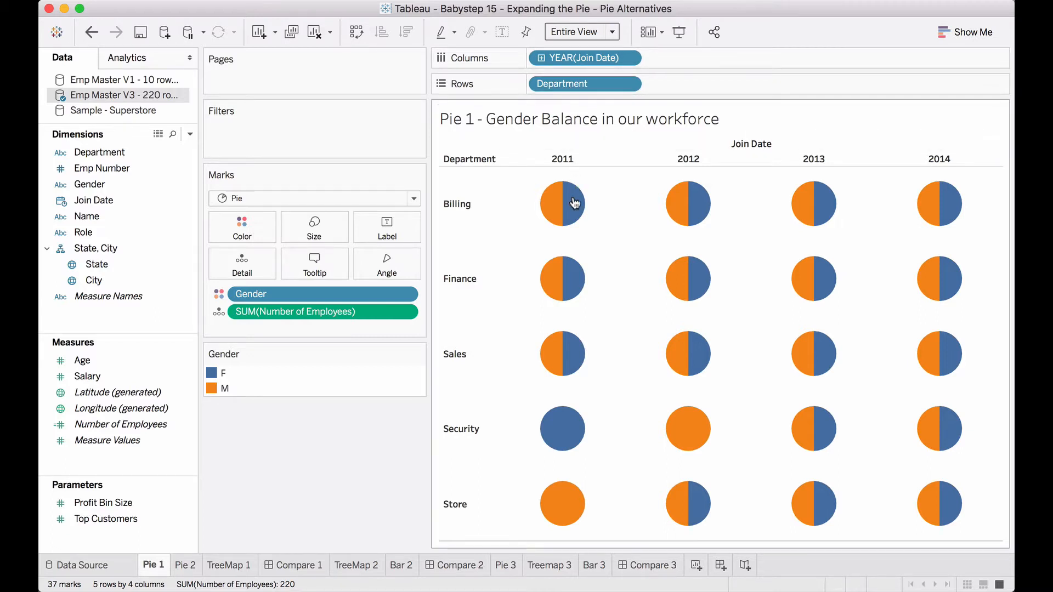
# - Change Number of Employees from a detail field to the angle encoding of the pies
pyautogui.moveTo(575, 210)
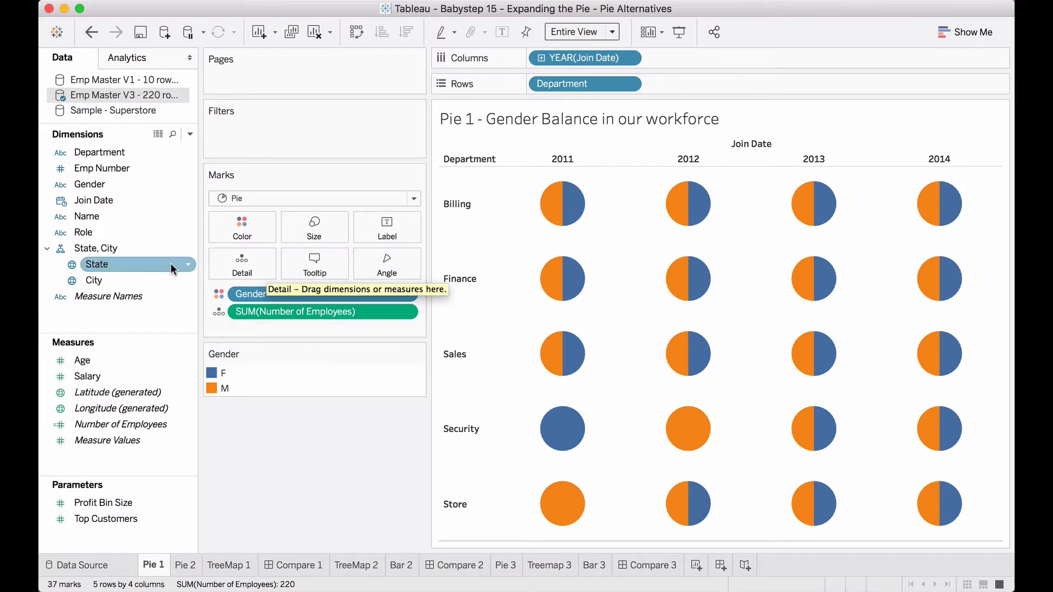
pyautogui.click(218, 311)
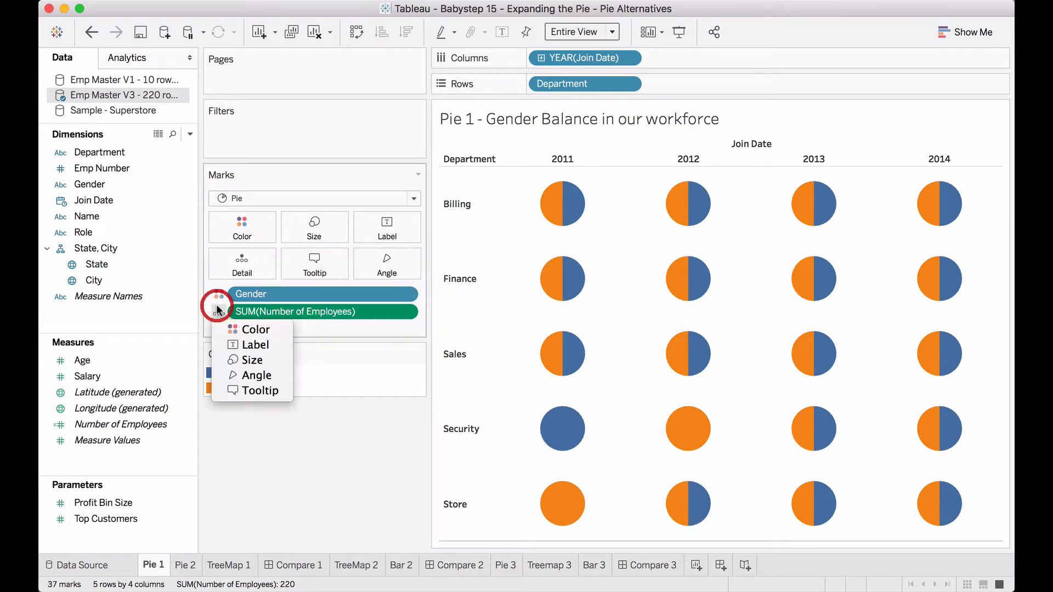
pyautogui.click(244, 379)
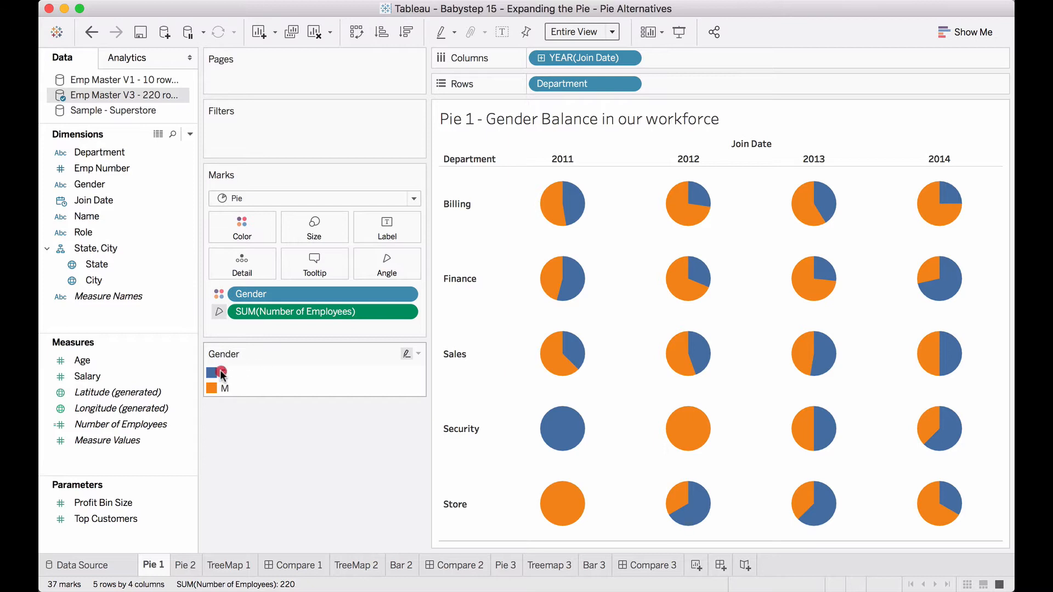
# - Highlight the F slices and the M slices in turn across all pies using the Gender legend, and clear the highlight
pyautogui.click(222, 374)
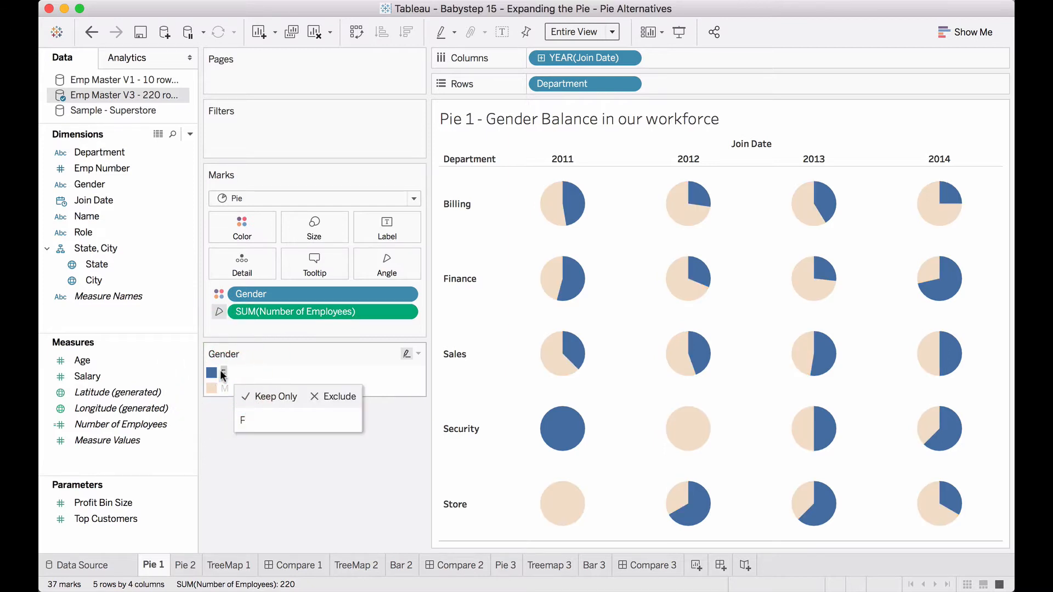
pyautogui.click(216, 386)
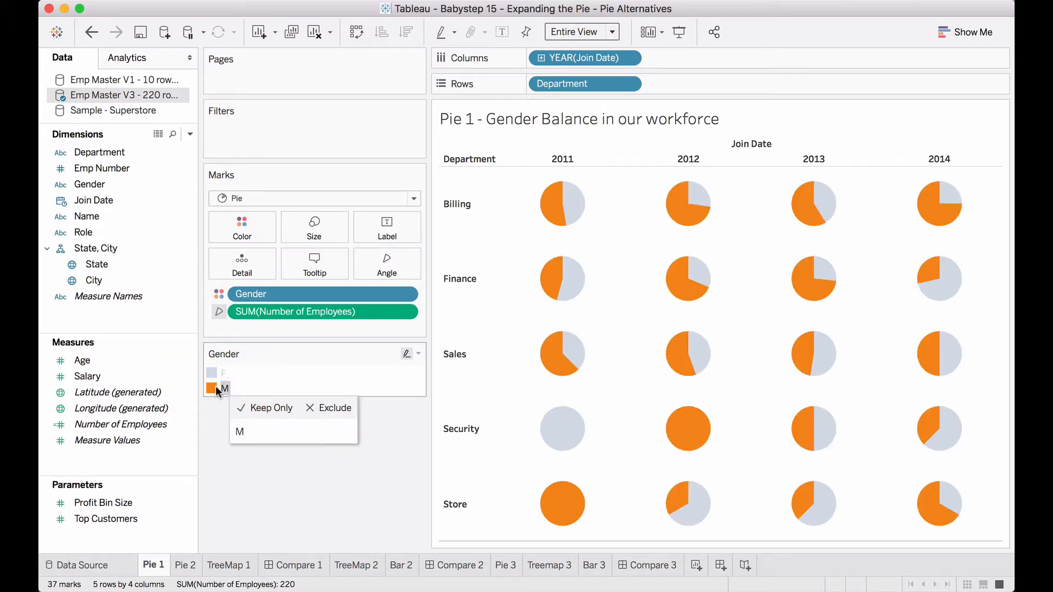
pyautogui.click(215, 386)
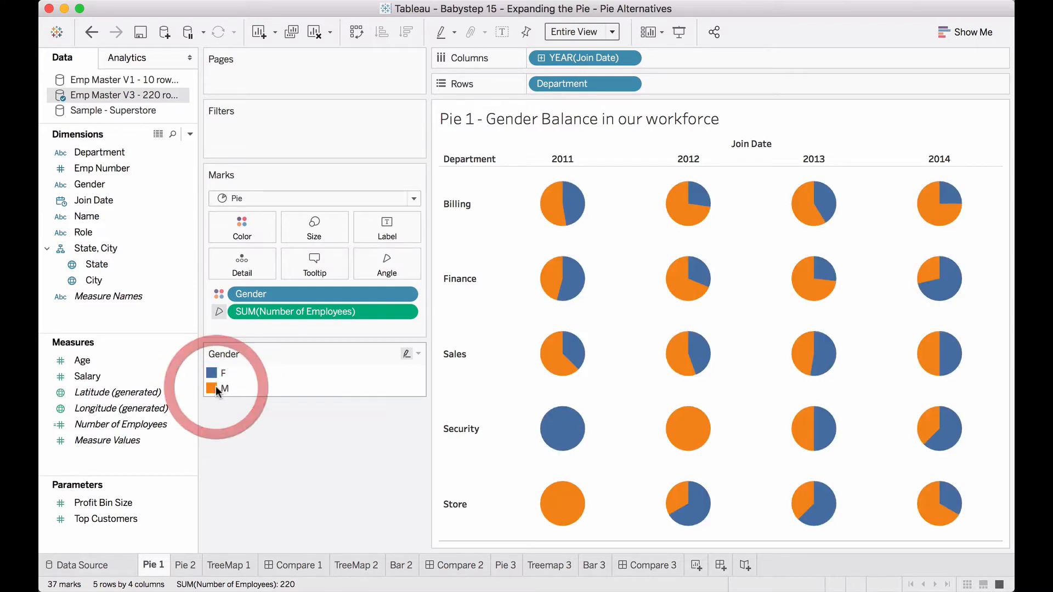
# - Change Number of Employees from angle to the size encoding of the pies, and add it a second time as the angle
pyautogui.click(218, 312)
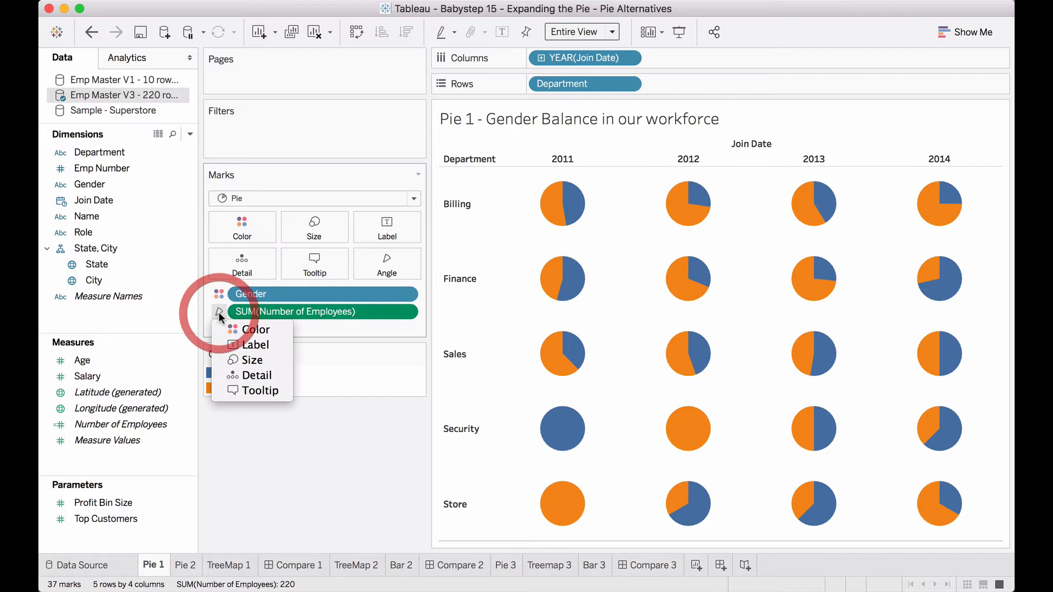
pyautogui.click(233, 360)
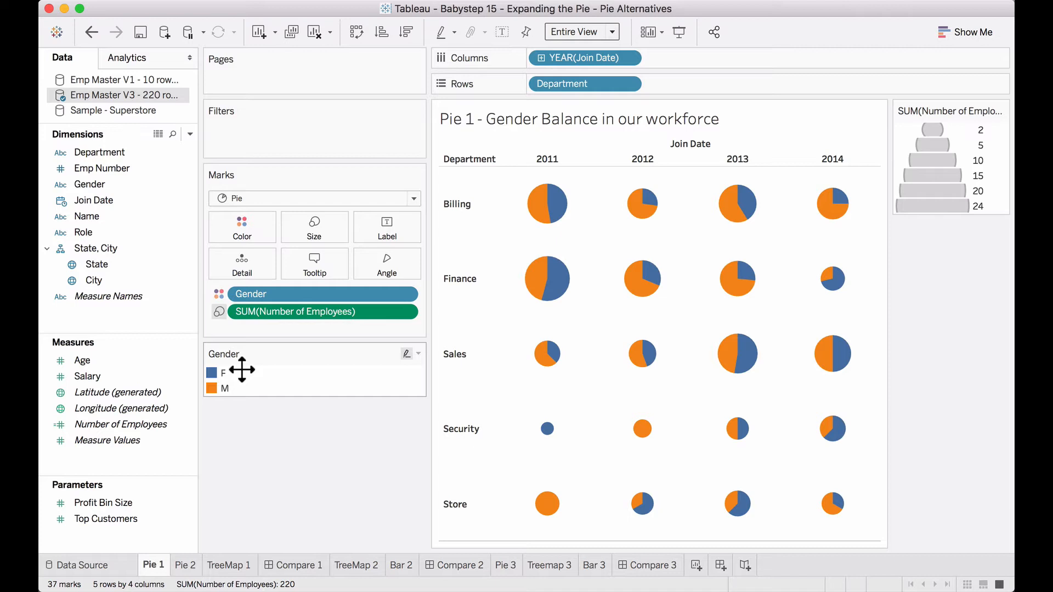
pyautogui.moveTo(242, 371); pyautogui.dragTo(384, 269)
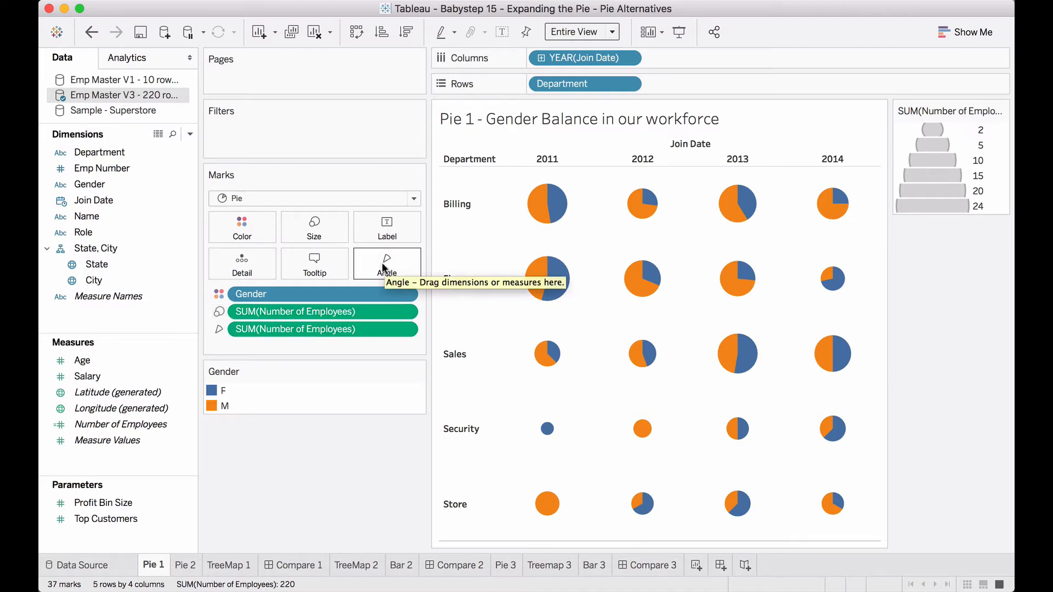
pyautogui.moveTo(323, 329); pyautogui.dragTo(194, 360)
pyautogui.moveTo(140, 429); pyautogui.dragTo(384, 268)
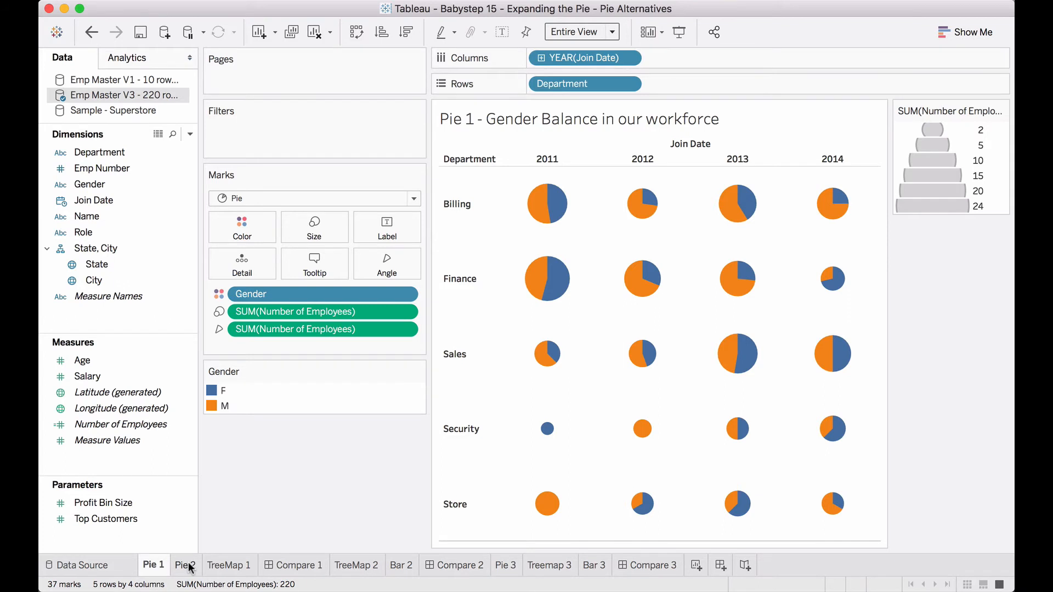
pyautogui.moveTo(189, 567)
pyautogui.moveTo(551, 507)
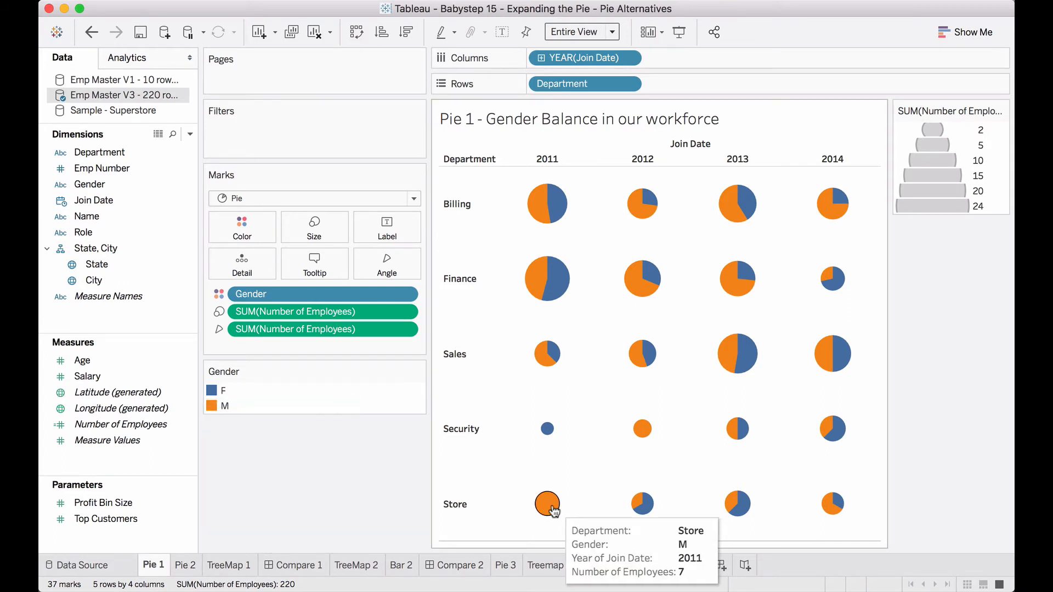
# - Clear the Pie 2 sheet and start it again as a pie chart coloured by Region
pyautogui.click(188, 565)
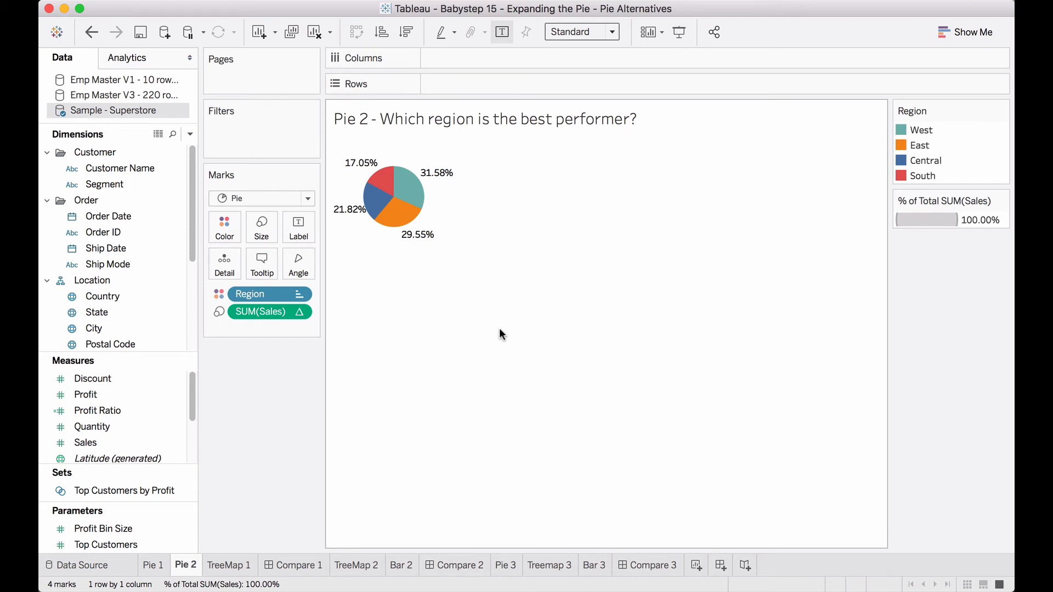
pyautogui.click(314, 34)
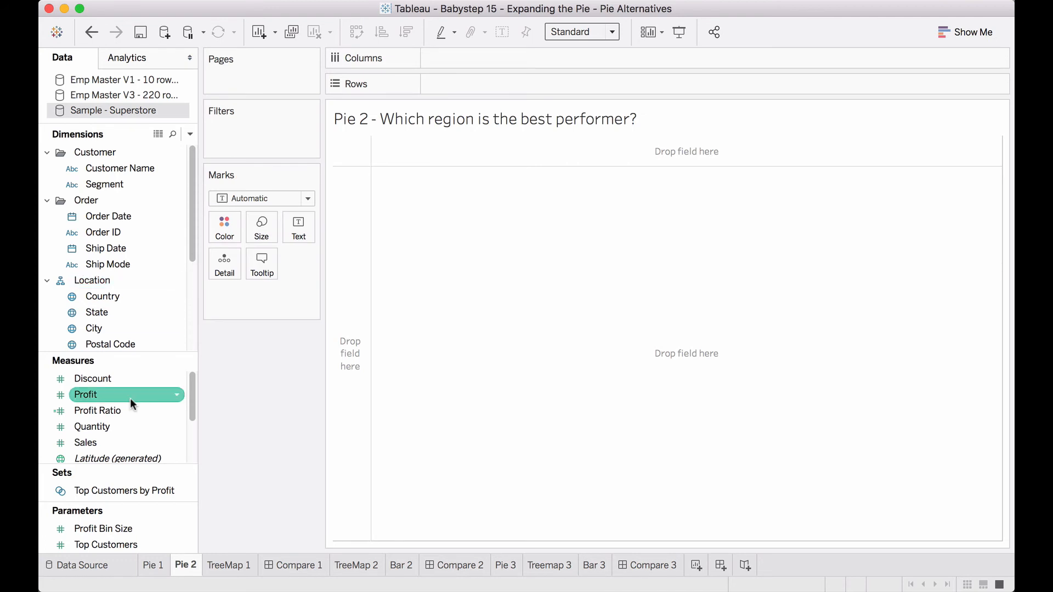
pyautogui.scroll(-5, 152, 314)
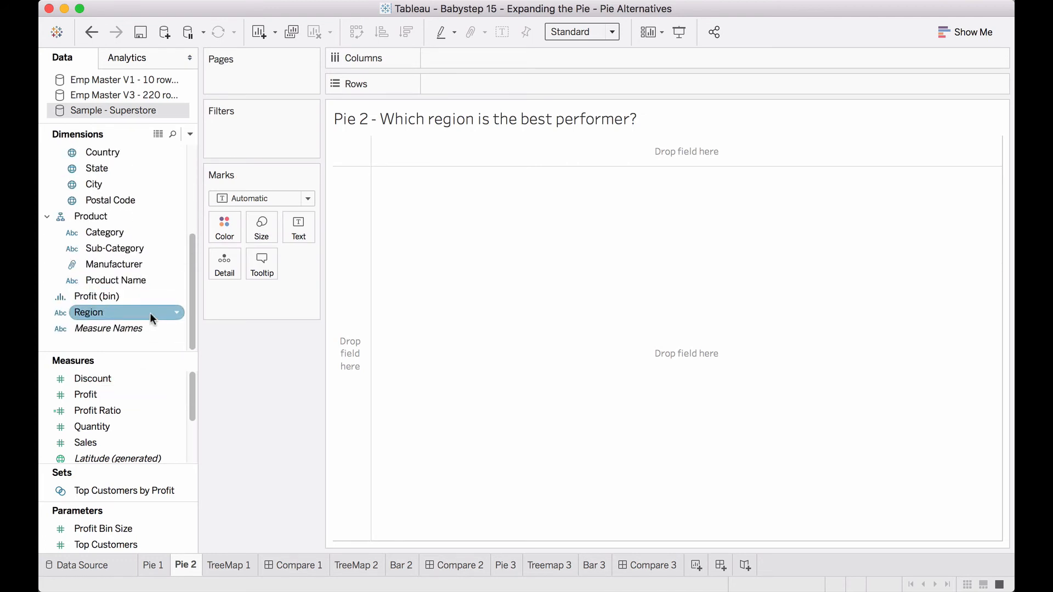
pyautogui.moveTo(150, 312); pyautogui.dragTo(229, 236)
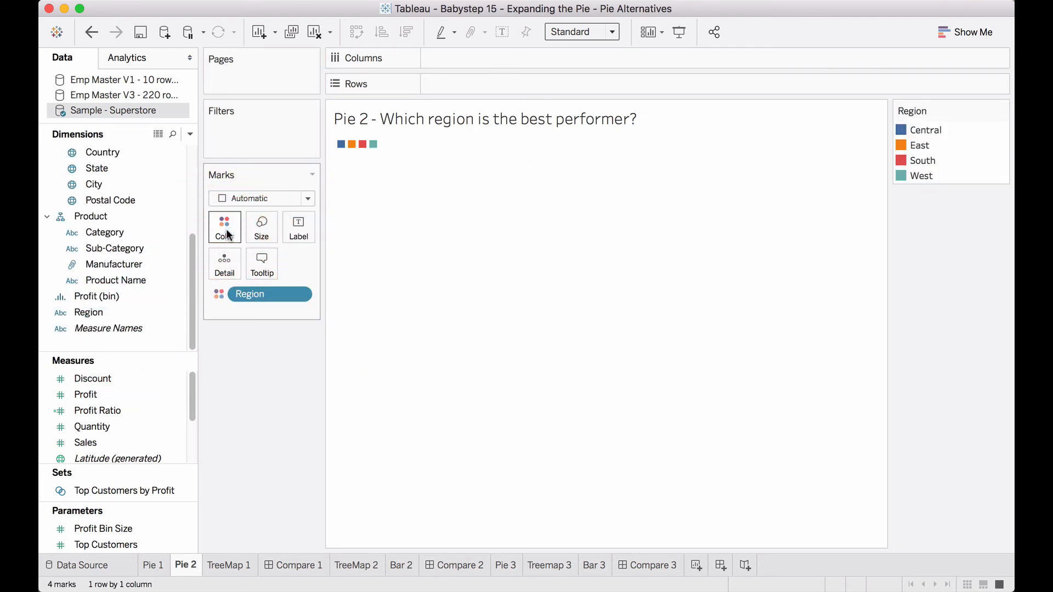
pyautogui.click(260, 196)
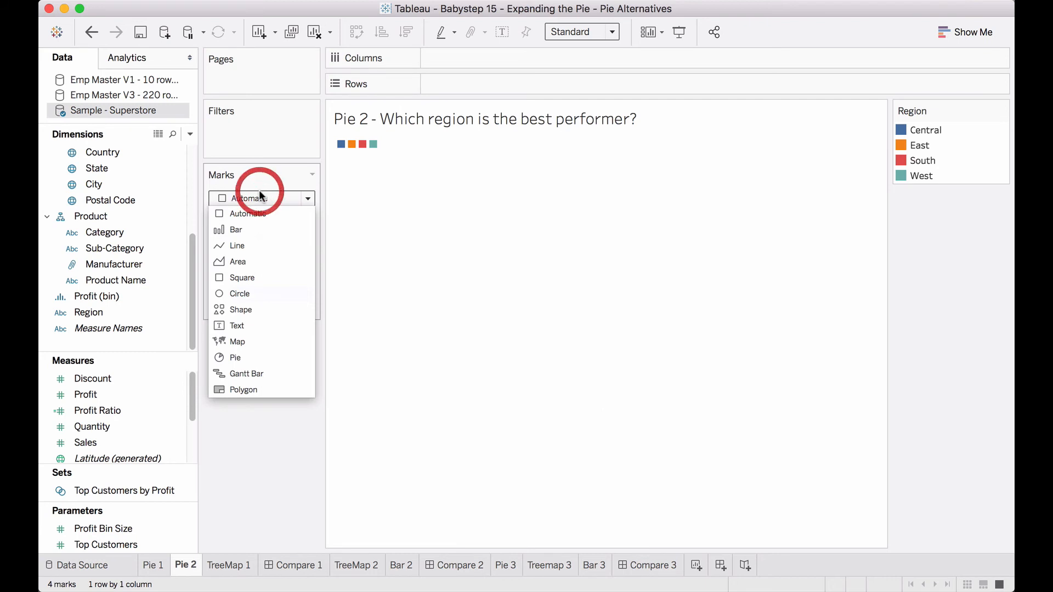
pyautogui.click(251, 356)
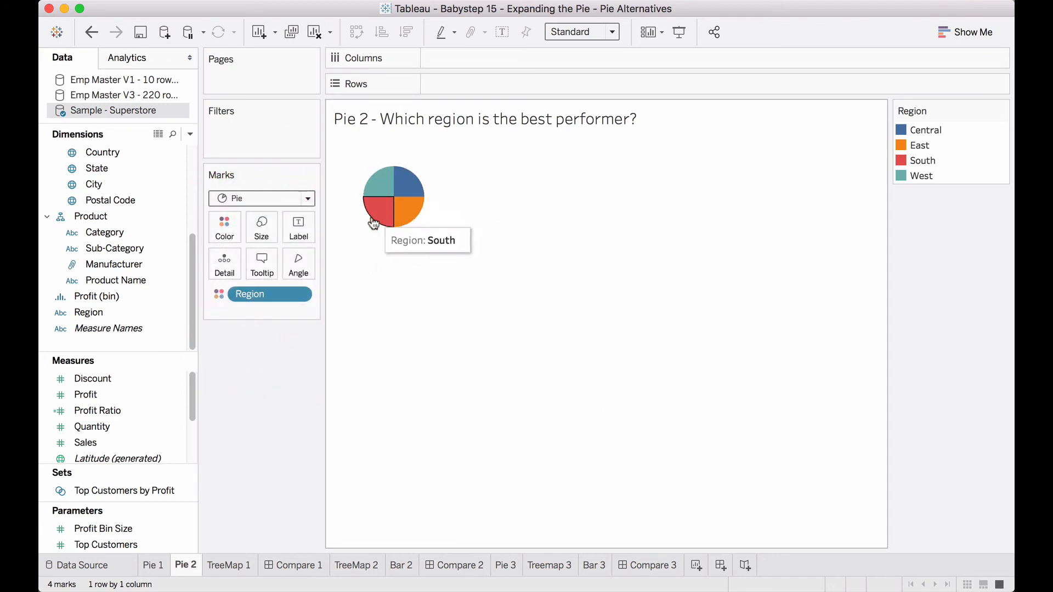
# - Set the angle of the Region slices by the Sales measure, and inspect the East slice
pyautogui.click(93, 442)
pyautogui.moveTo(94, 443); pyautogui.dragTo(294, 257)
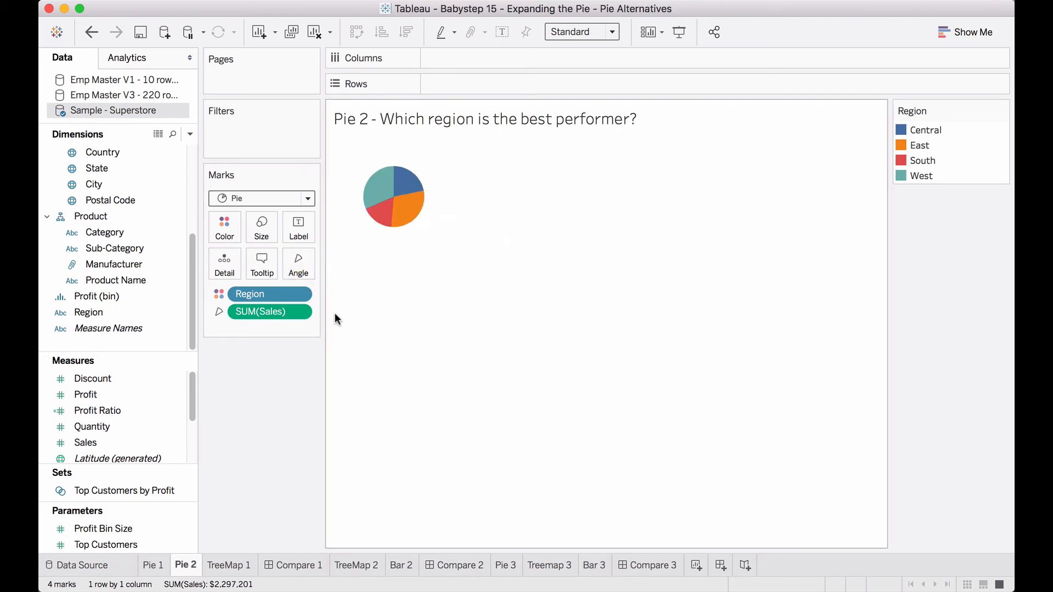
pyautogui.moveTo(413, 220)
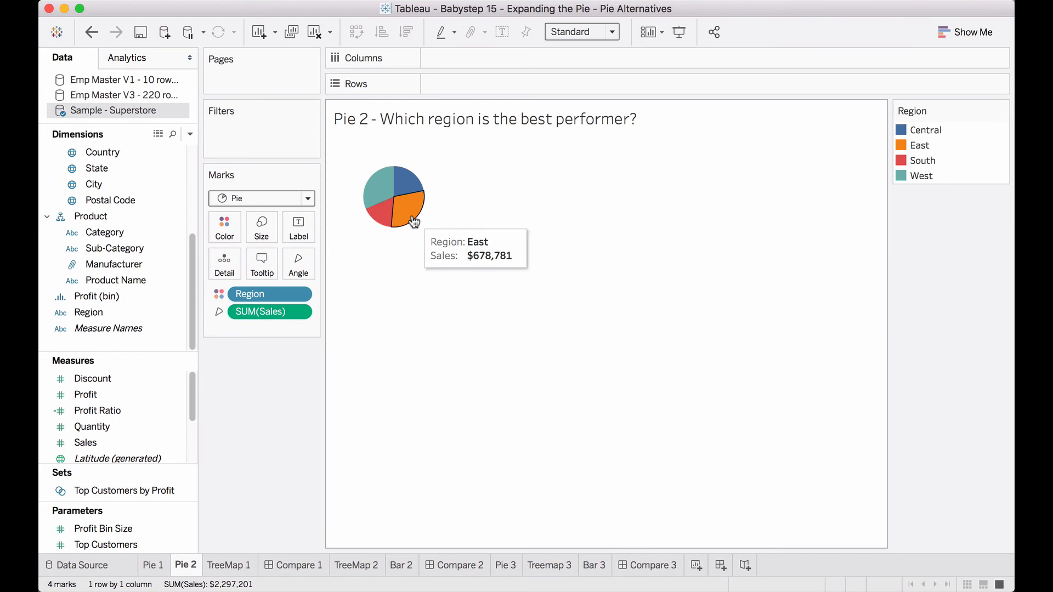
# - Apply the Percent of Total quick table calculation to the Sales angle field, and copy that field onto the slices as their label
pyautogui.rightClick(297, 311)
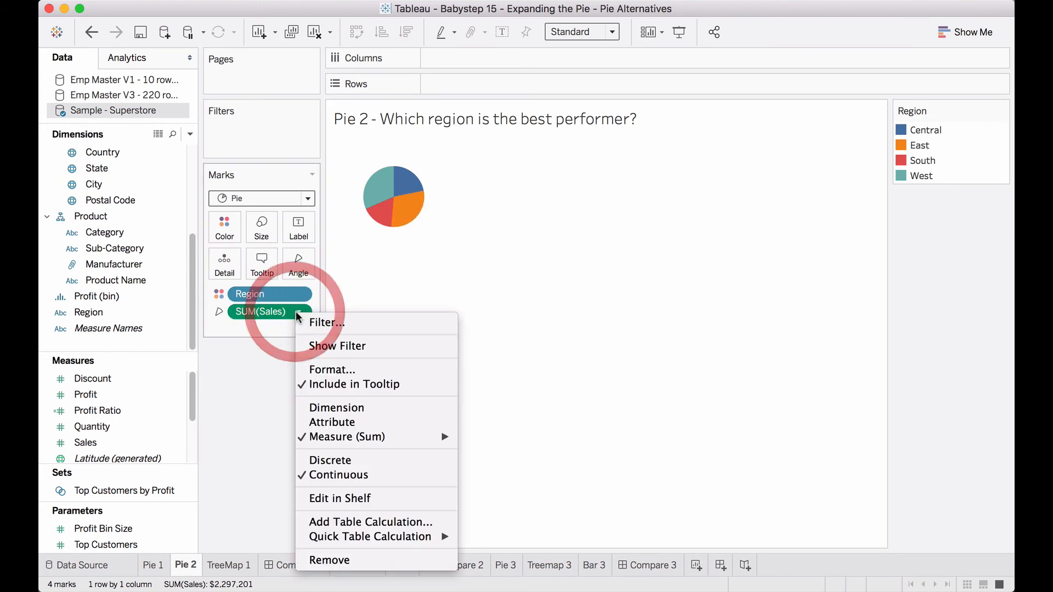
pyautogui.moveTo(329, 438)
pyautogui.moveTo(378, 505)
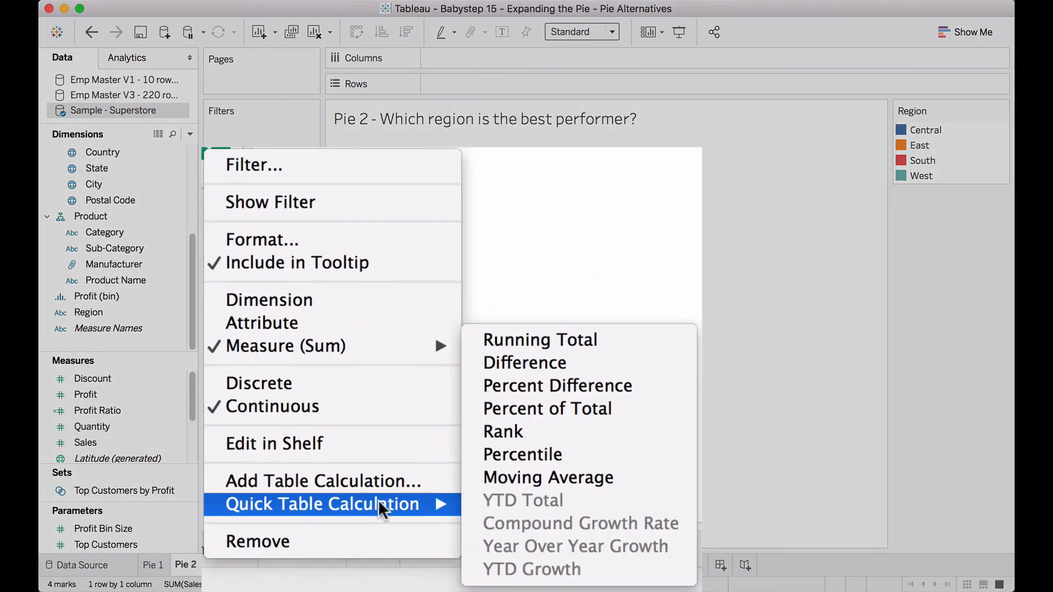
pyautogui.click(629, 409)
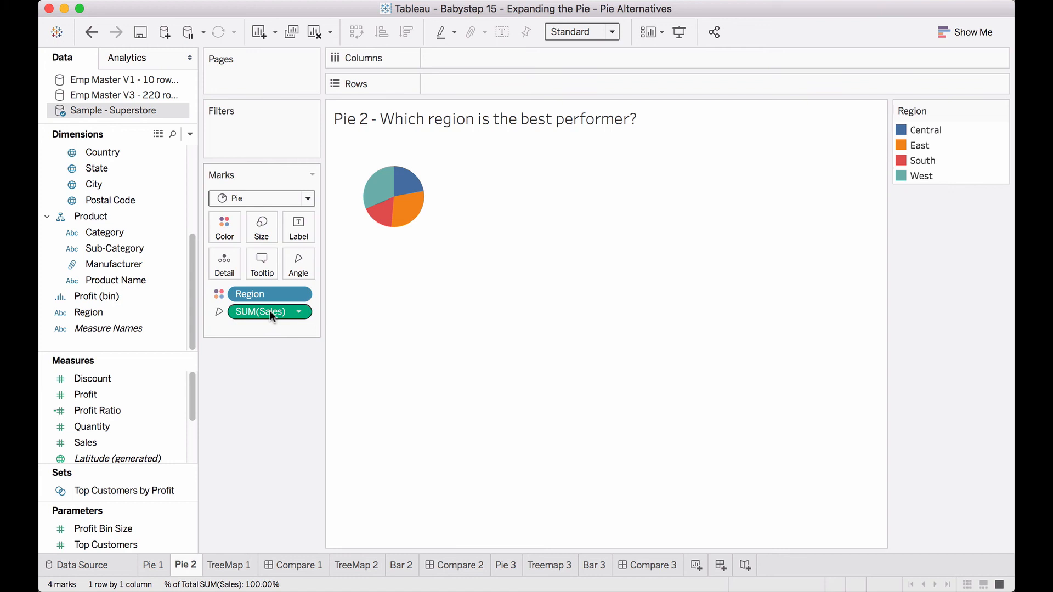
pyautogui.moveTo(270, 310); pyautogui.dragTo(299, 231)
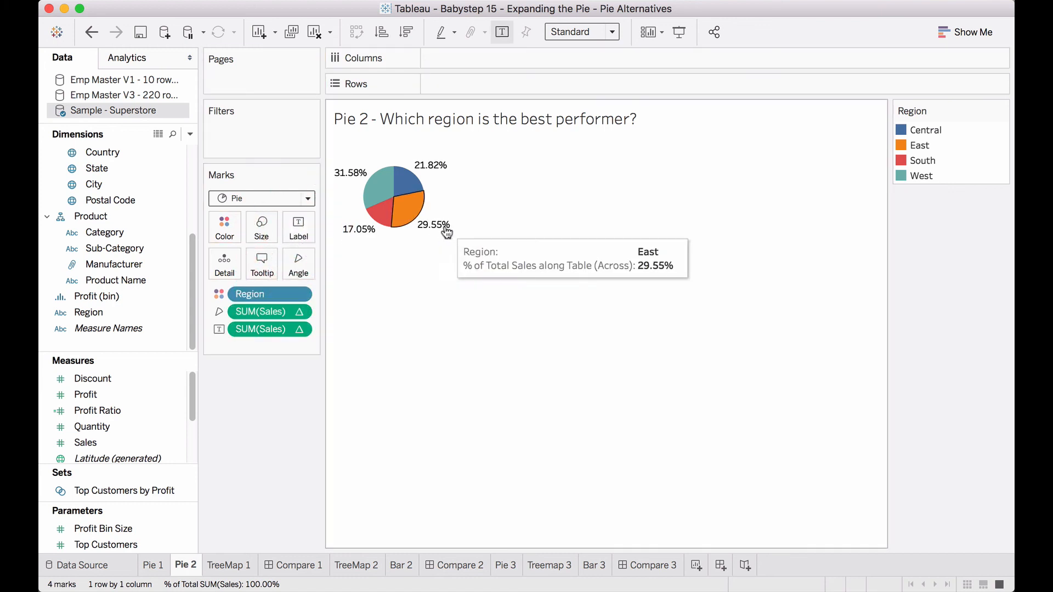